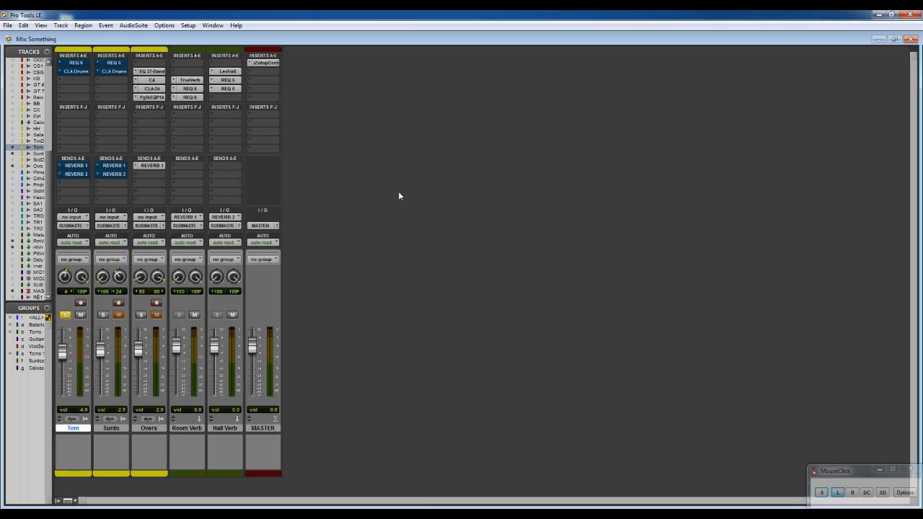
- Take the Tom track out of solo in the Edit window and audition the selected passage
key(ctrl+equal)
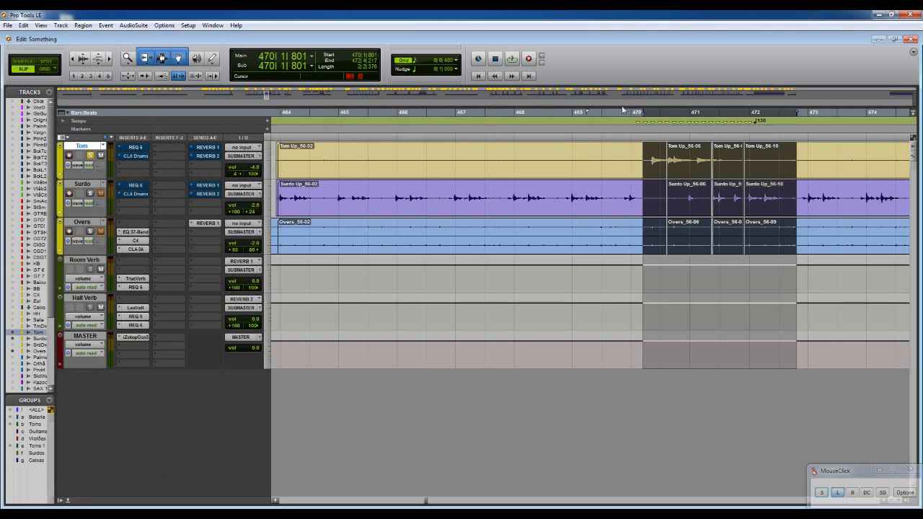
click(90, 156)
key(space)
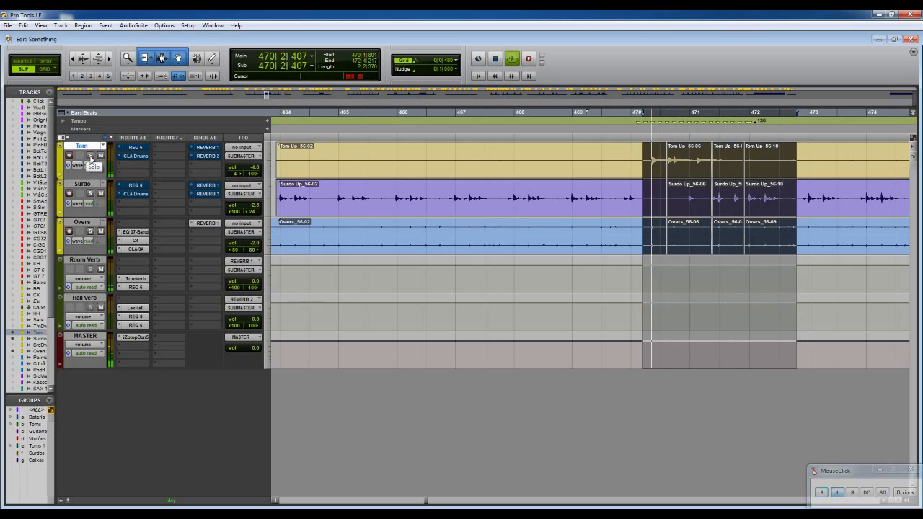
key(space)
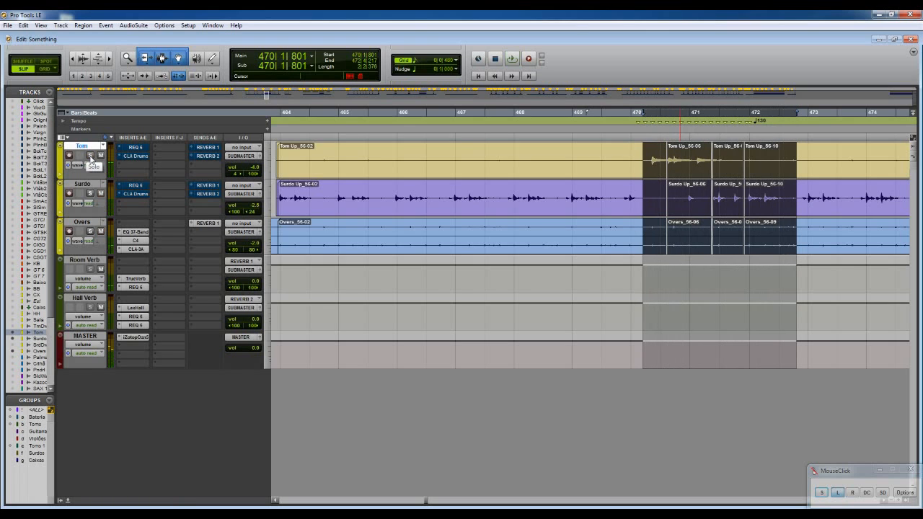
- Activate the REQ 6 insert on the Tom track in the Mix window and open its settings
key(ctrl+equal)
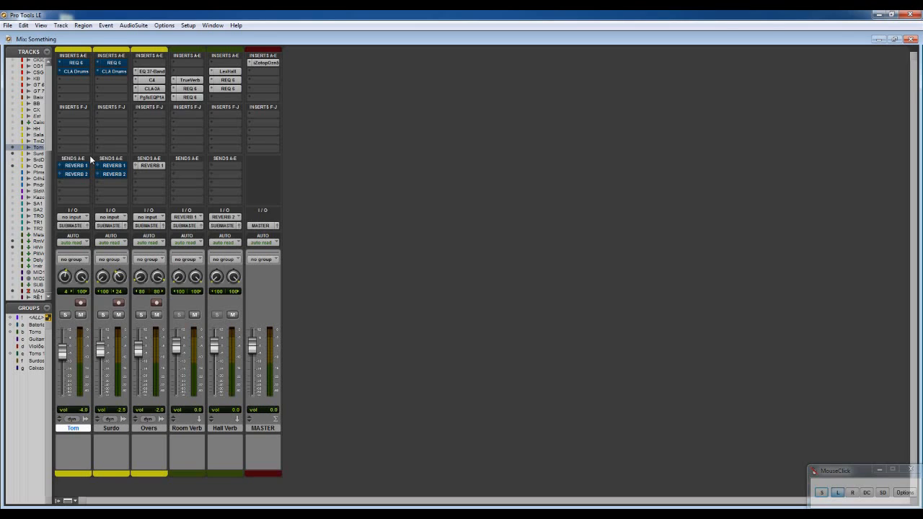
ctrl+click(81, 64)
click(79, 63)
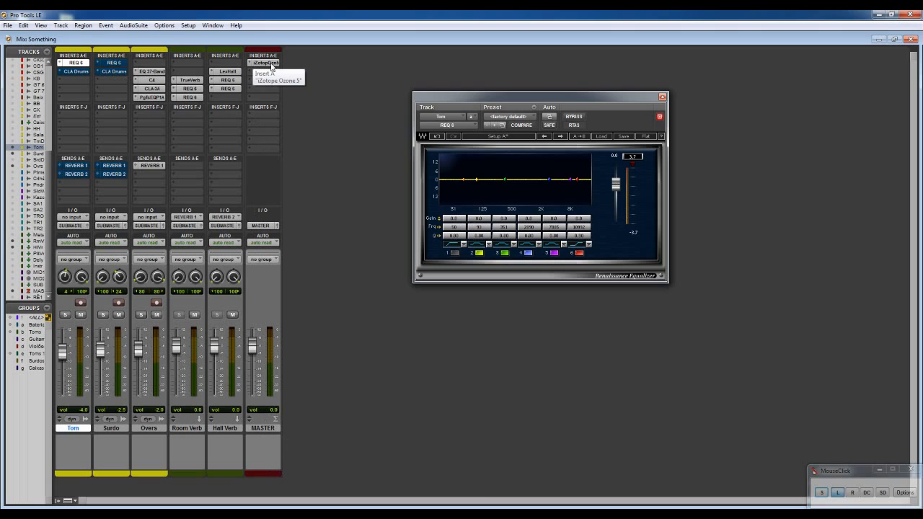
- Enable the Equalizer in iZotope Ozone 5 on the MASTER track and capture a spectrum snapshot of the soloed Tom track
click(272, 68)
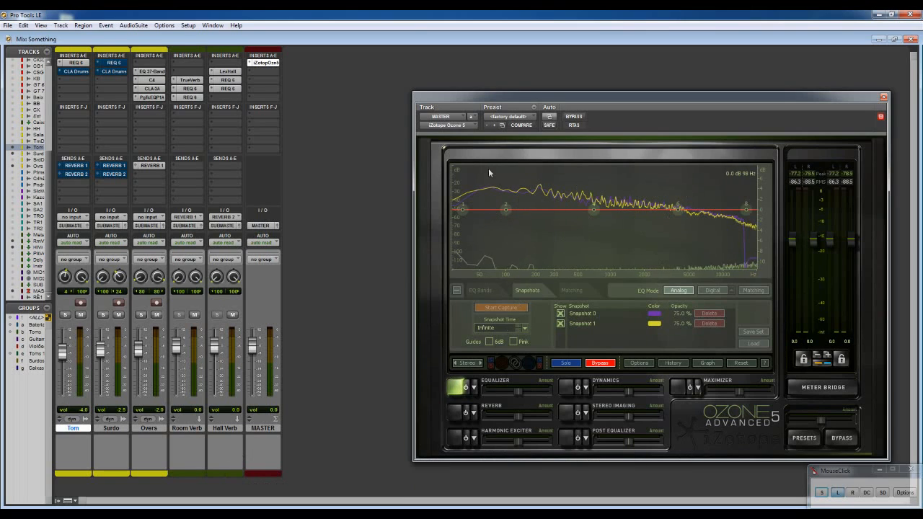
click(461, 390)
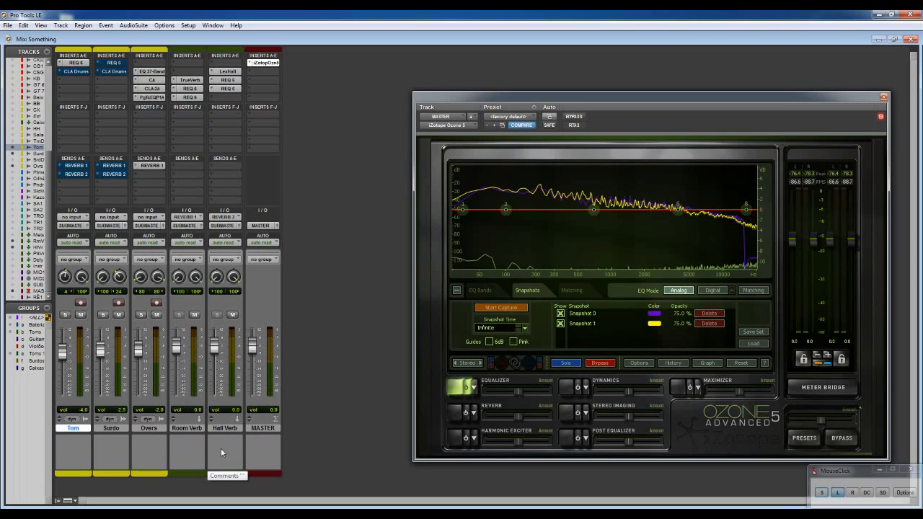
click(65, 316)
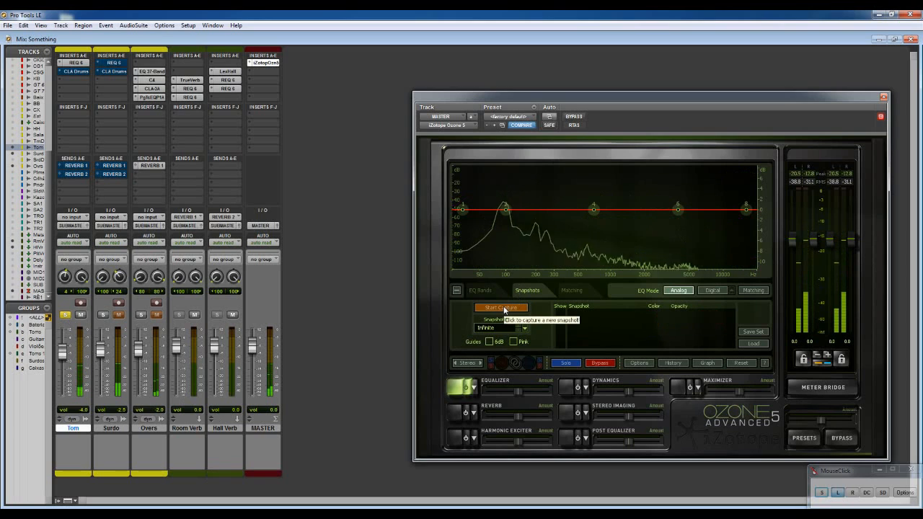
key(space)
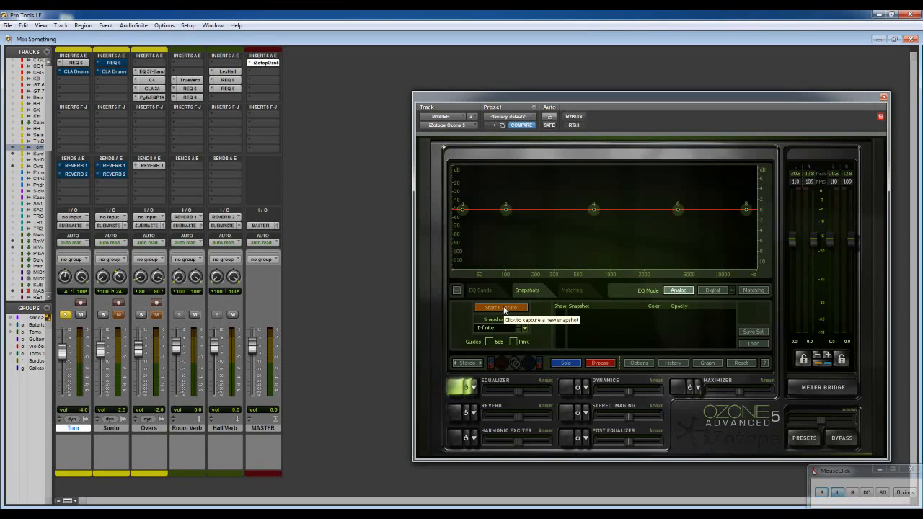
click(503, 308)
key(space)
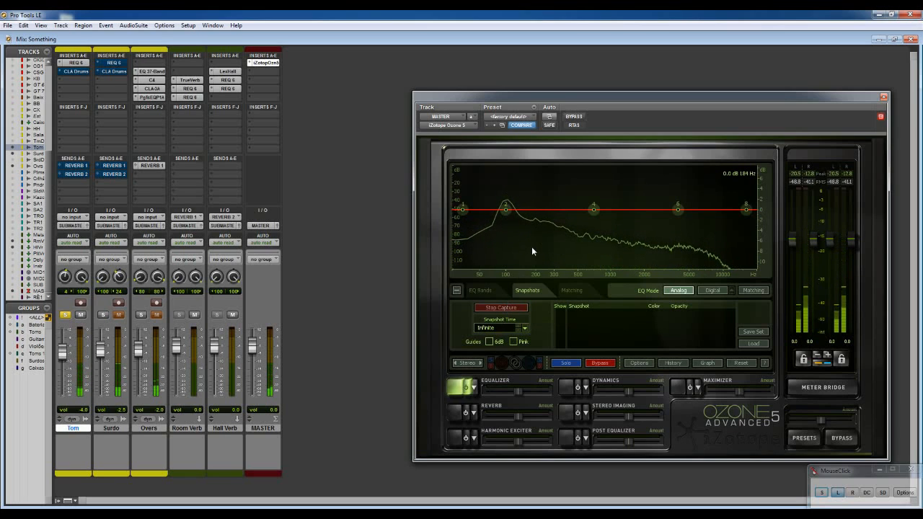
click(517, 309)
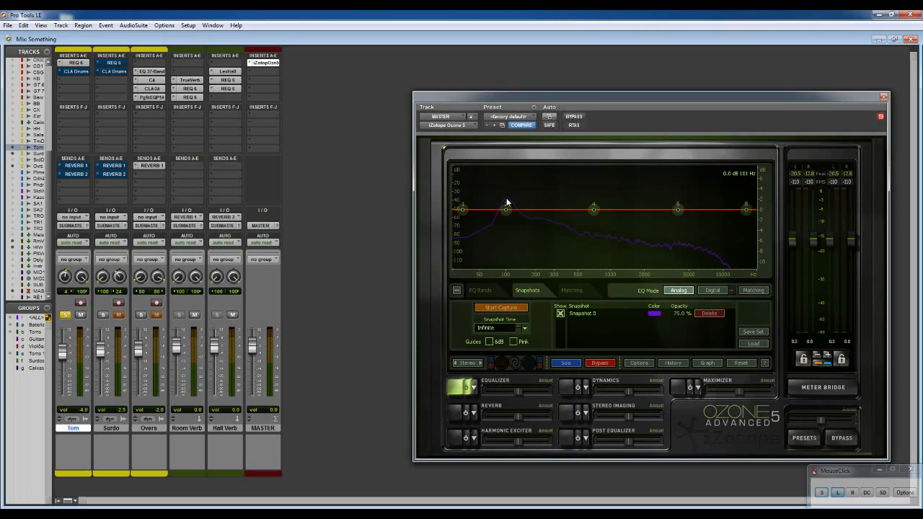
- Set the frequency of band 2 in the Tom track's REQ 6 to 100 Hz
click(82, 64)
click(477, 228)
text(100)
key(Return)
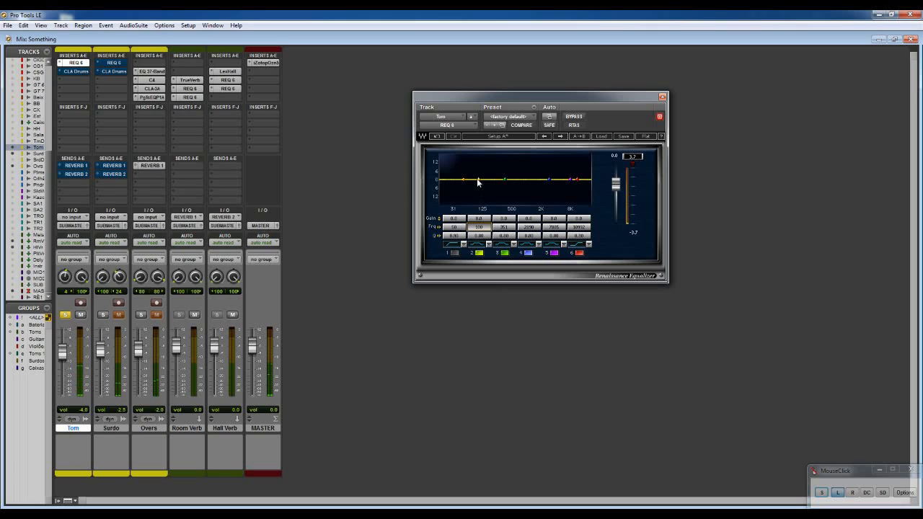
- Try boosting band 2's gain to about 4.7 dB and cutting it during playback, and reset the gain to 0
drag(478, 182, 478, 173)
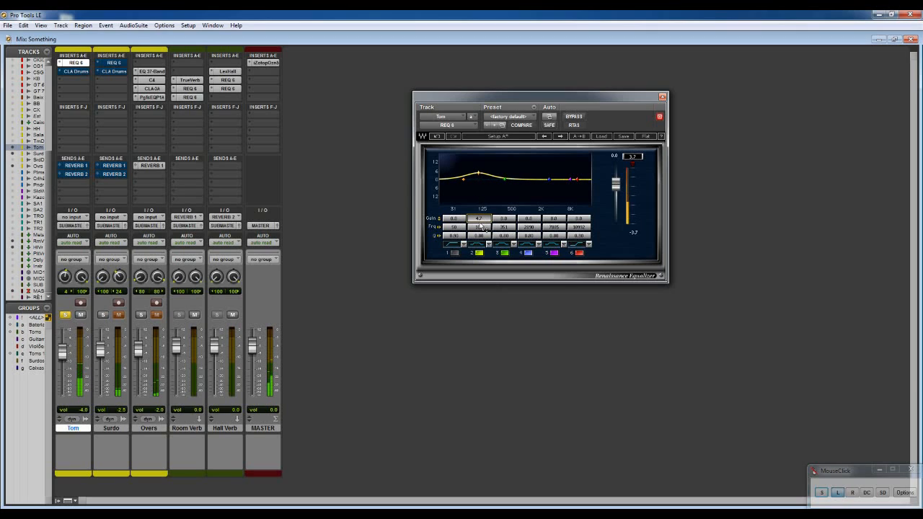
mouse_move(481, 226)
mouse_down()
mouse_move(482, 251)
mouse_move(481, 223)
mouse_up()
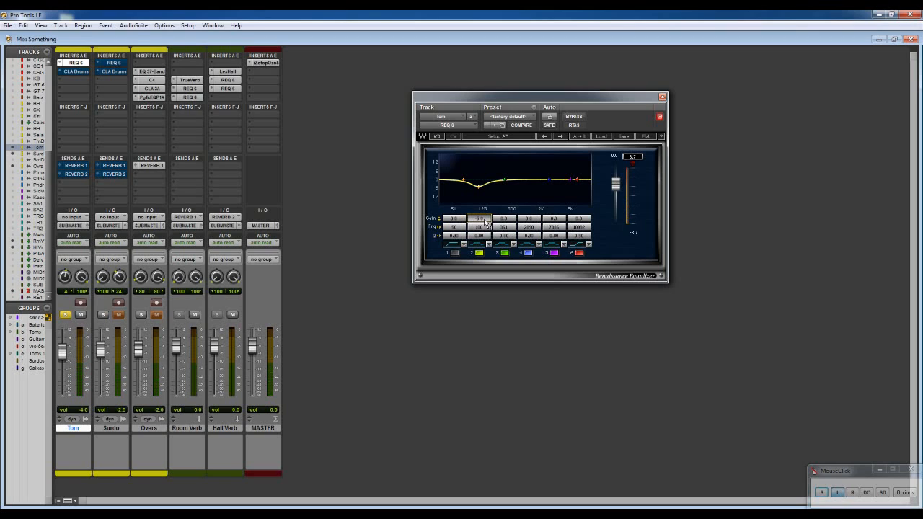
click(486, 220)
text(0)
key(Return)
- Check the Ozone snapshot, move band 4 of the Tom's REQ 6 to about 3640 Hz while testing a boost, and reset its gain to 0
click(272, 63)
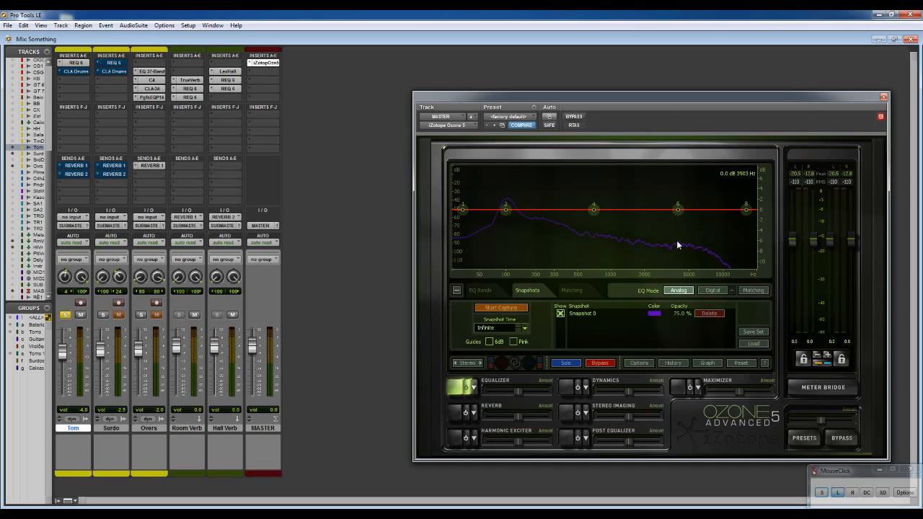
click(77, 64)
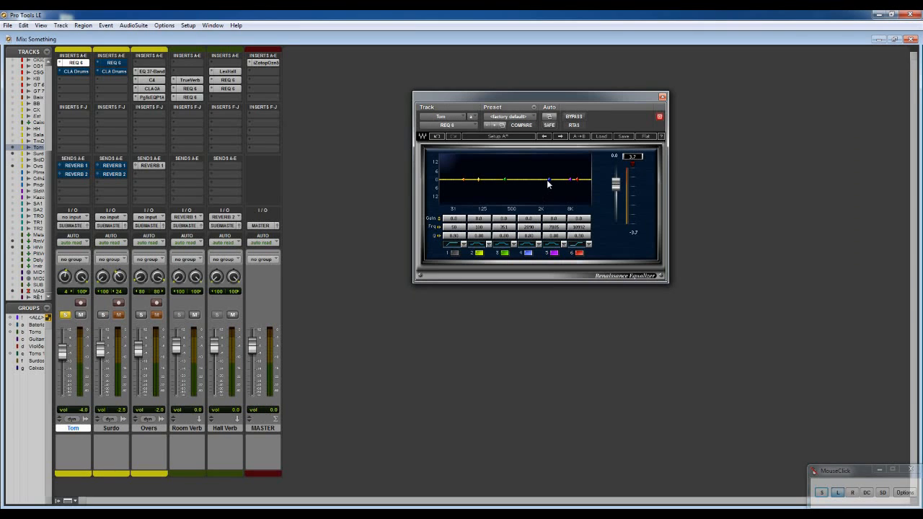
drag(550, 180, 553, 168)
mouse_move(553, 171)
mouse_down()
mouse_move(552, 189)
mouse_move(554, 168)
mouse_up()
click(529, 219)
text(0)
key(Return)
- Consult the Ozone snapshot and set the frequency of band 3 in the Tom's REQ 6 to 280 Hz
click(271, 64)
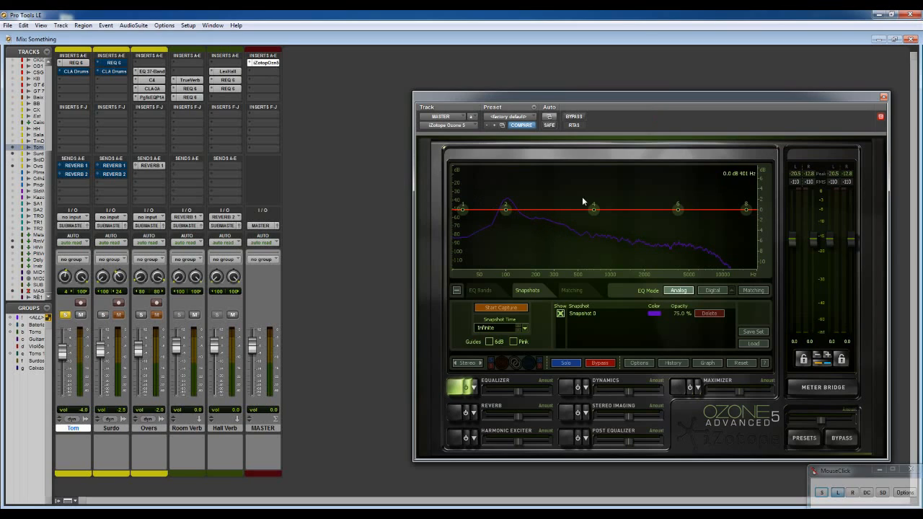
click(82, 63)
click(505, 229)
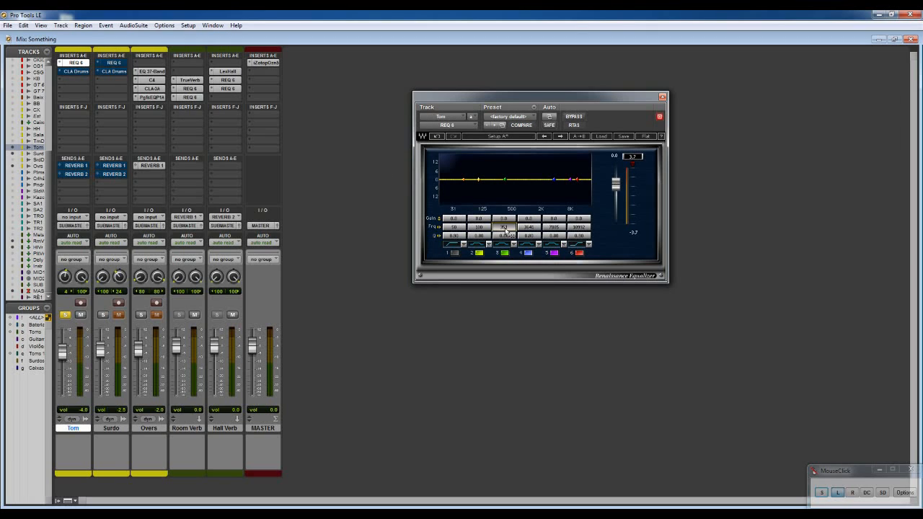
text(280)
key(Return)
- Try boosting and cutting band 3's gain at 280 Hz during playback, and reset the gain to 0
mouse_move(505, 220)
mouse_down()
mouse_move(504, 193)
mouse_move(503, 226)
mouse_up()
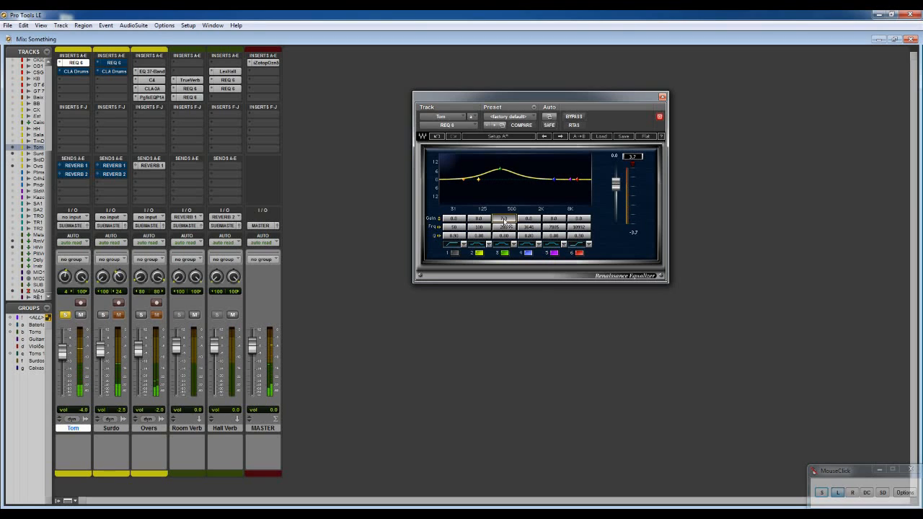
mouse_move(504, 222)
mouse_down()
mouse_move(504, 256)
mouse_move(507, 210)
mouse_move(504, 225)
mouse_up()
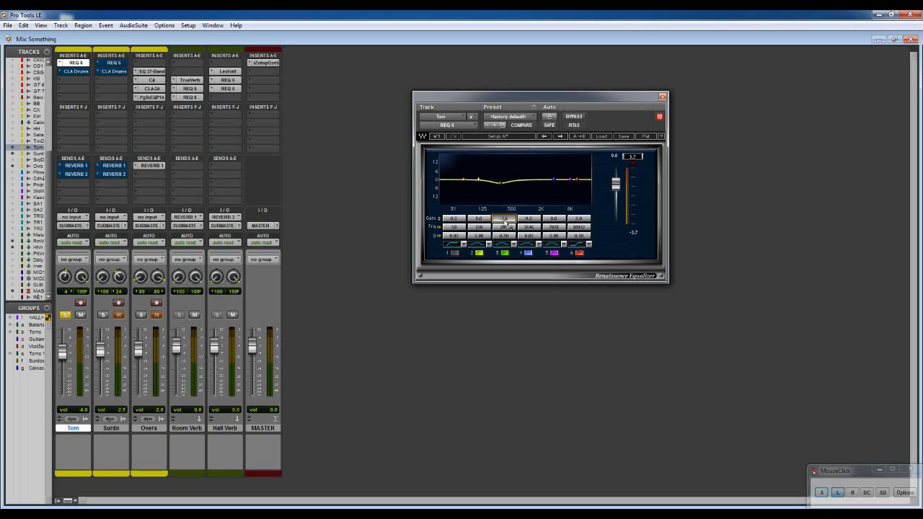
click(505, 219)
text(0)
key(Return)
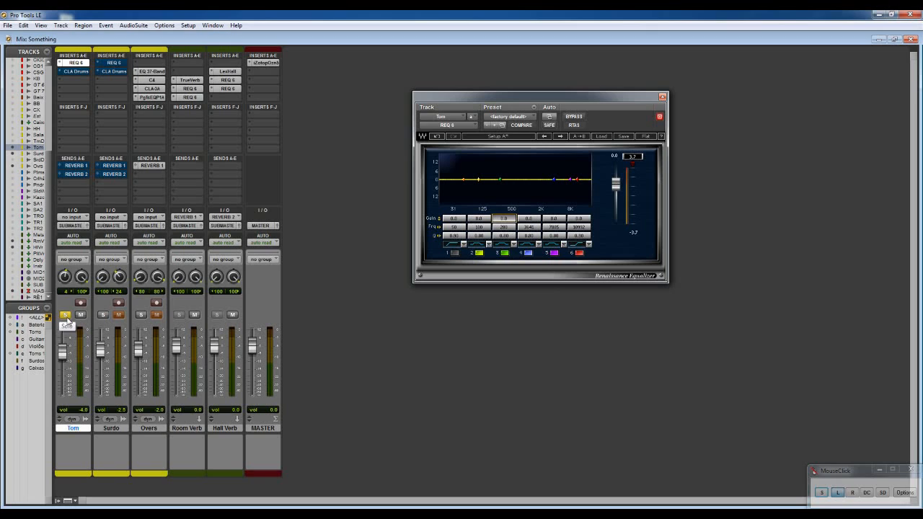
- Unsolo the Tom and adjust its REQ 6 gains: slightly boost band 2, cut band 3 and raise band 4 to 0.7 dB
click(65, 316)
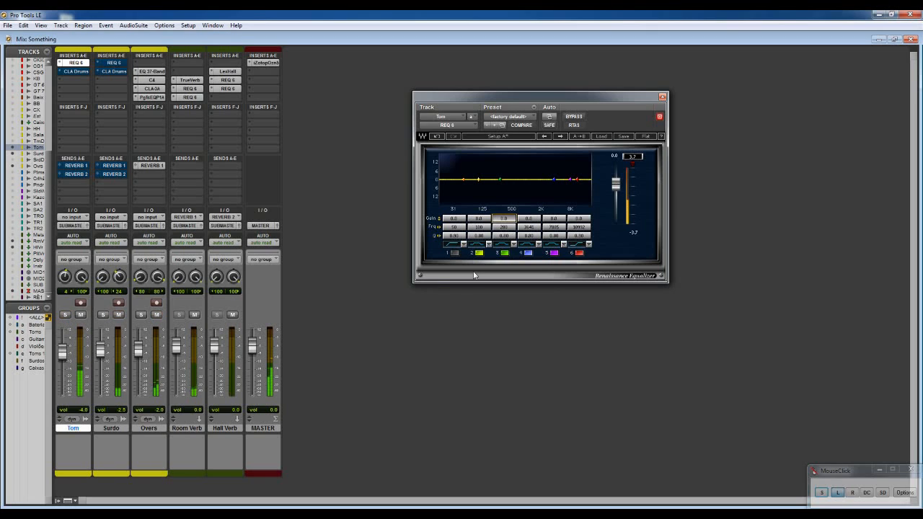
drag(481, 218, 529, 215)
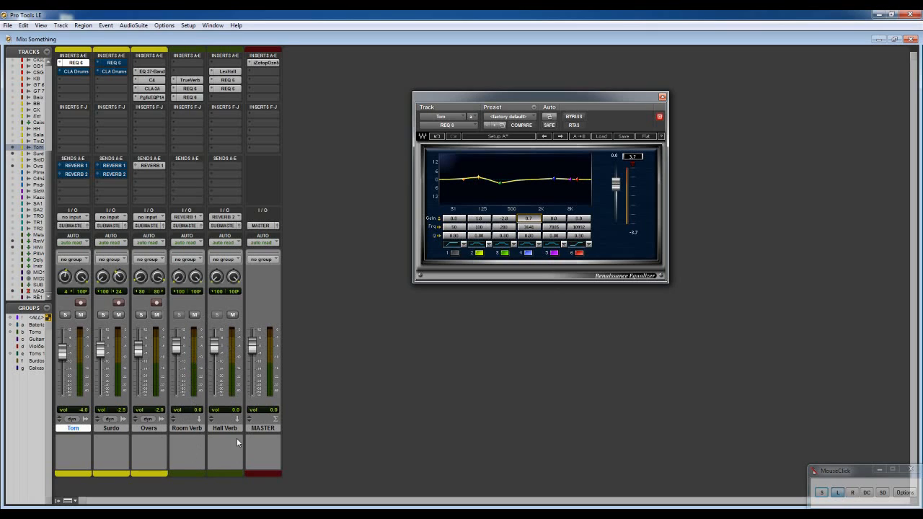
- Examine the curves of both REQ 6 inserts and the TrueVerb settings on the Room Verb track
click(192, 89)
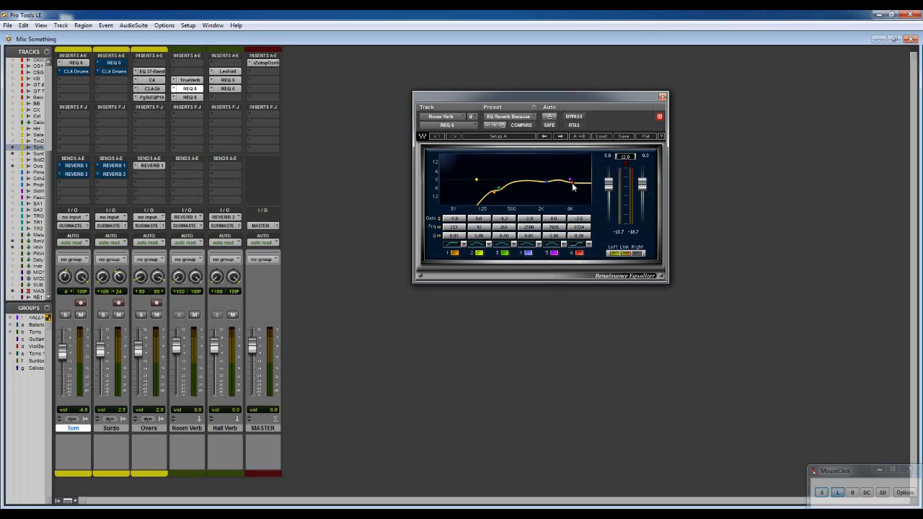
click(194, 98)
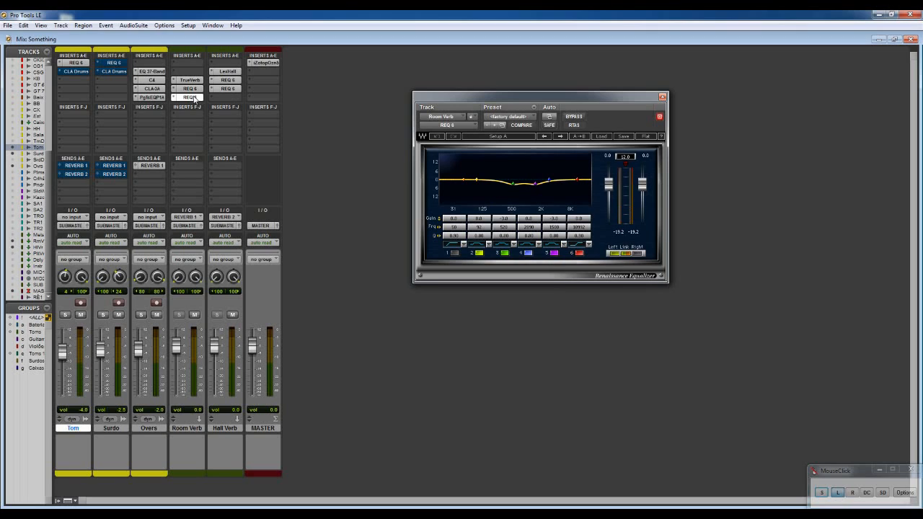
click(192, 88)
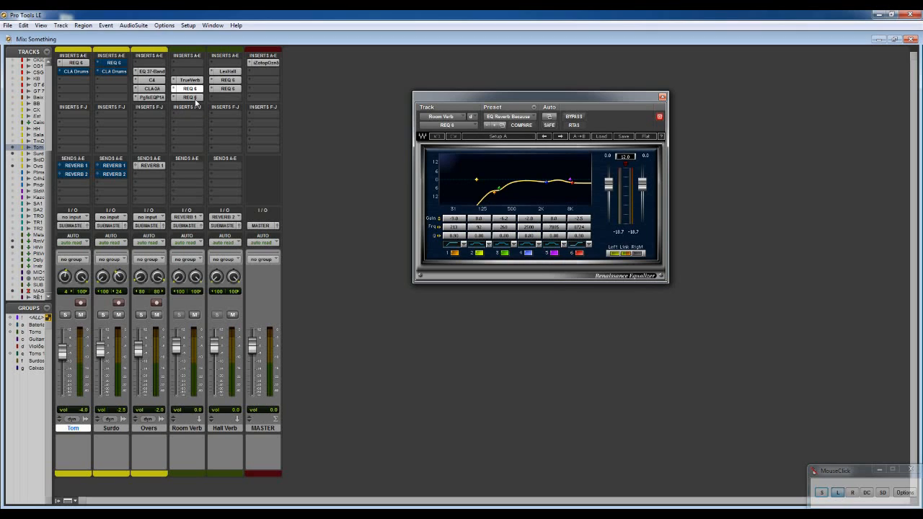
click(195, 100)
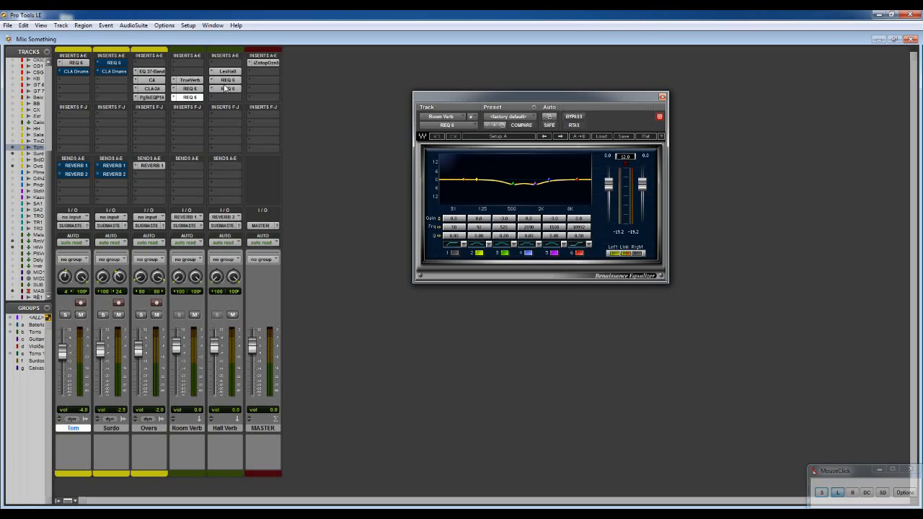
click(198, 83)
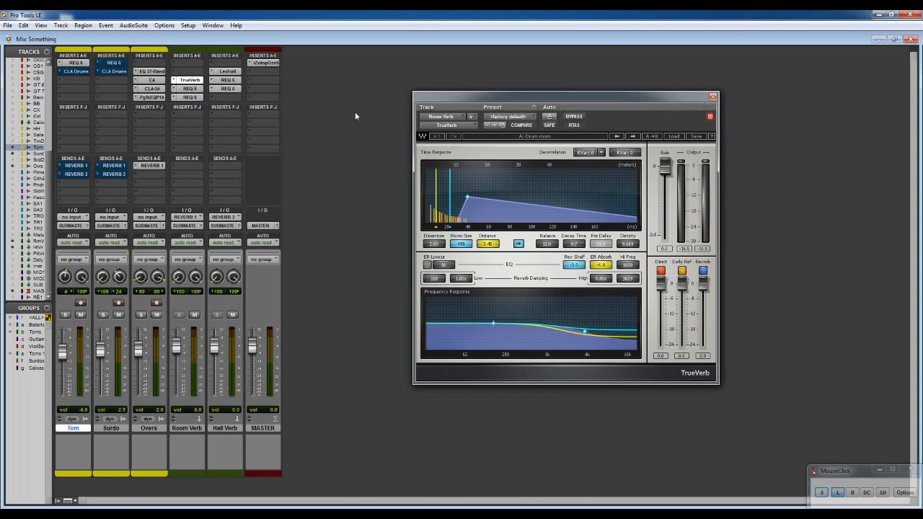
- Examine LexHall on the Hall Verb track and compare its two REQ 6 inserts with those on Room Verb
click(227, 72)
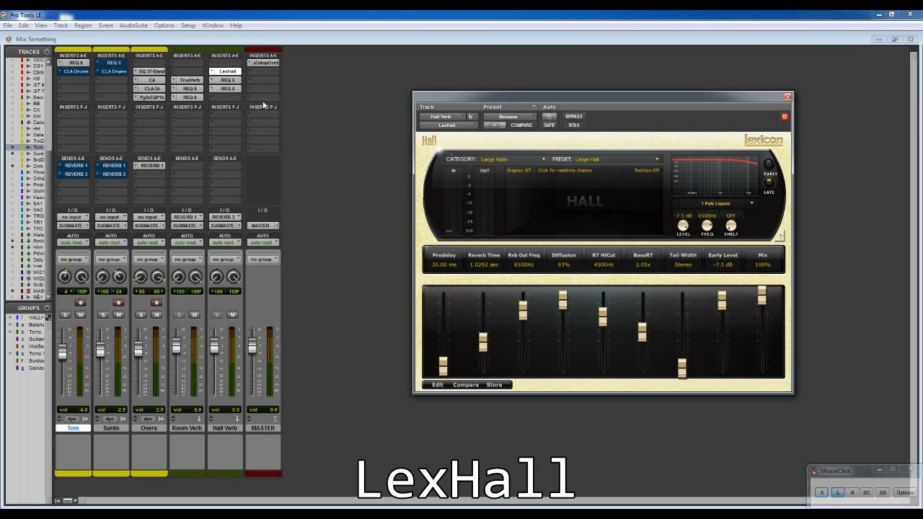
click(225, 80)
click(190, 88)
click(231, 87)
click(191, 97)
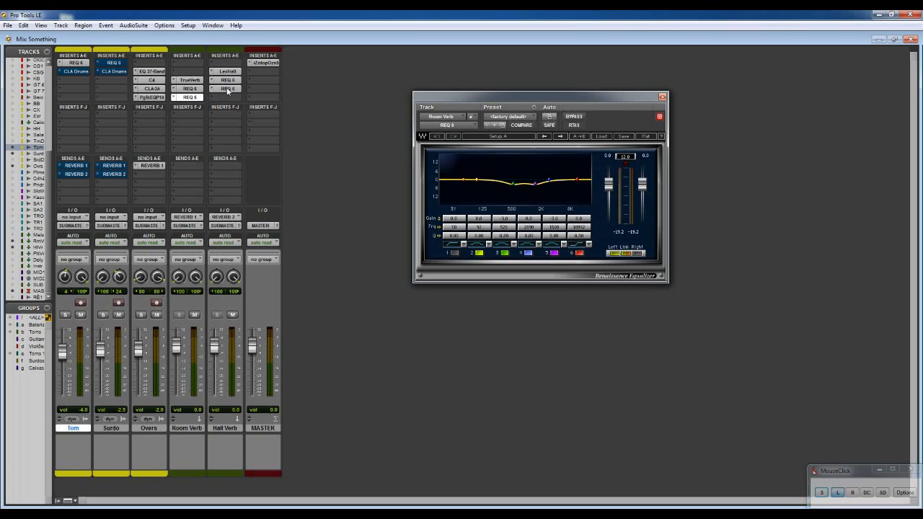
click(228, 89)
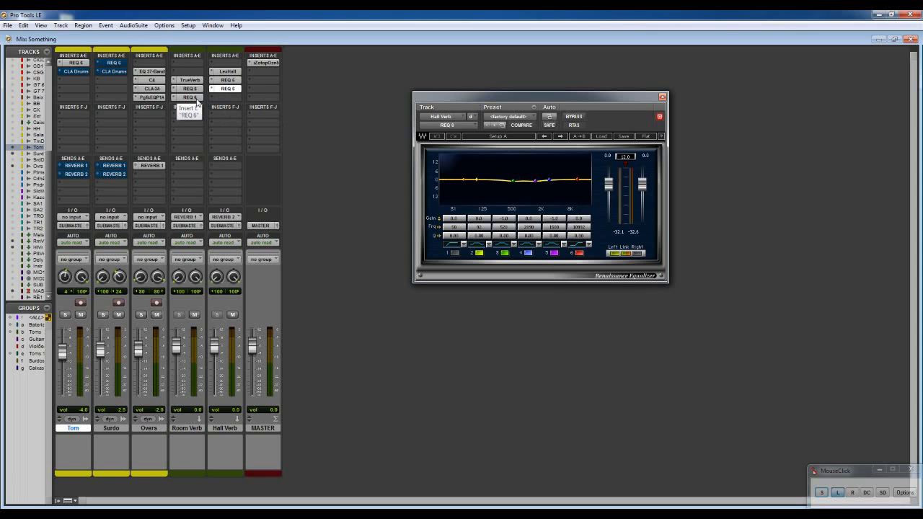
- Activate the Tom track's REVERB 1 and REVERB 2 sends while listening to it in solo, and release the solo
click(66, 315)
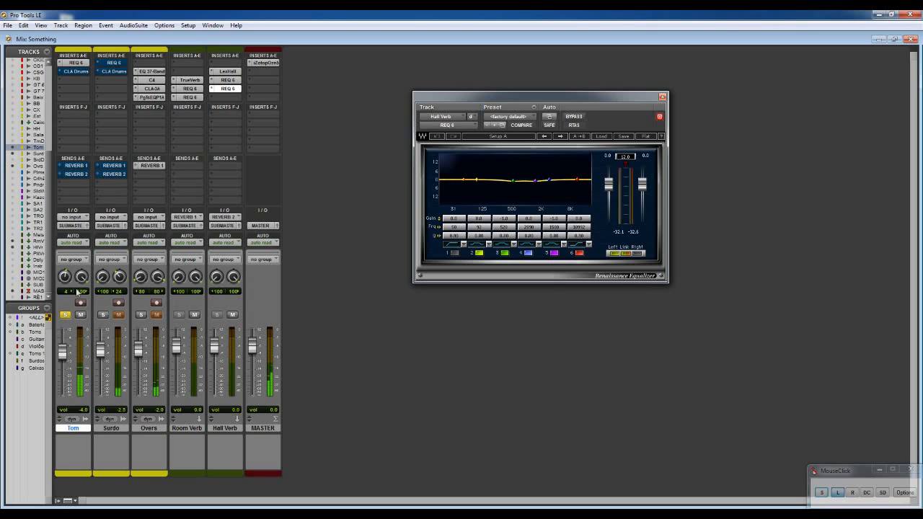
ctrl+click(82, 167)
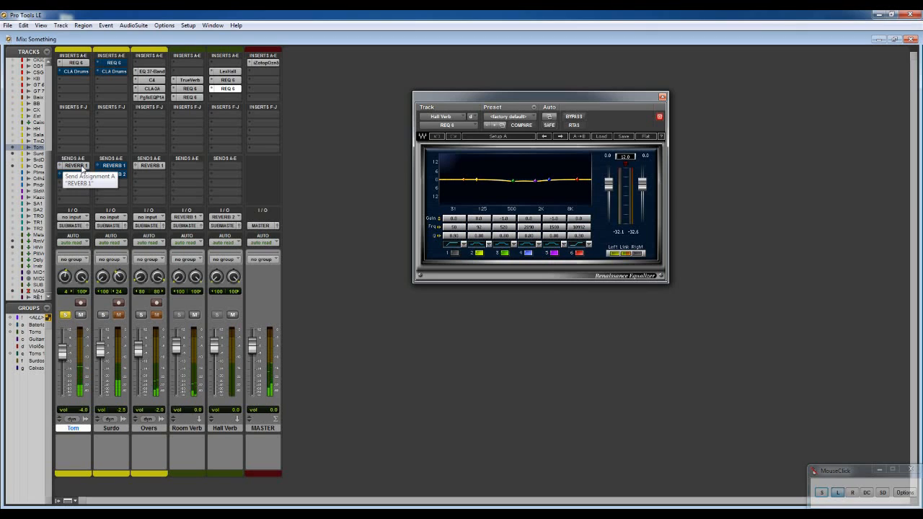
ctrl+click(81, 177)
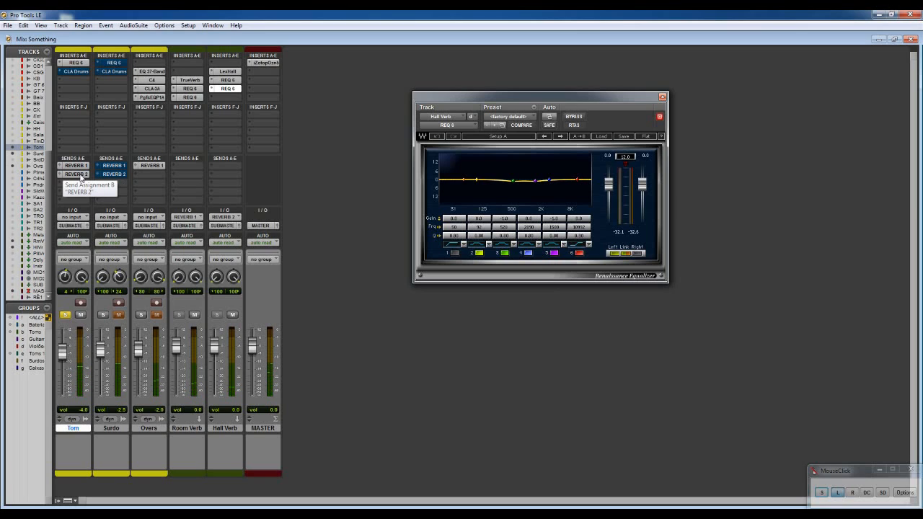
click(66, 316)
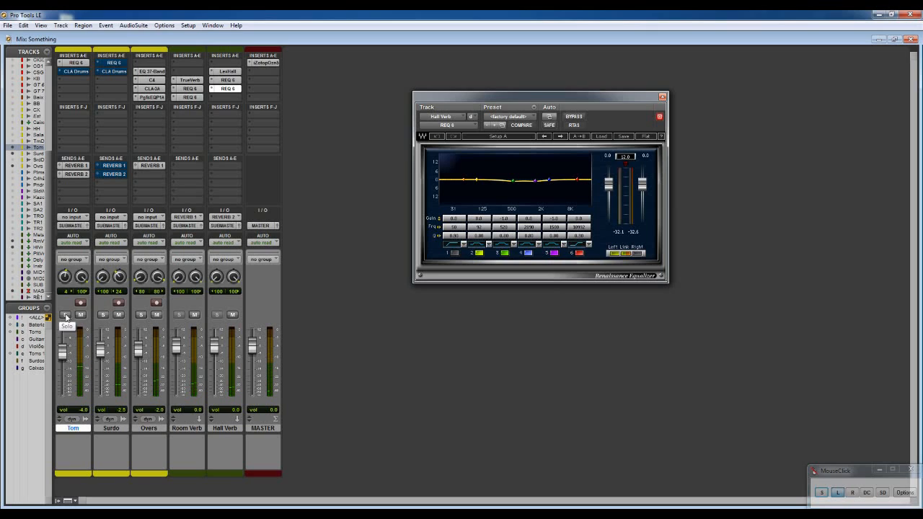
- Examine the Overs track's insert chain: EQ 3 7-Band, C4, CLA-3A and PuigTec EQP1A
click(154, 71)
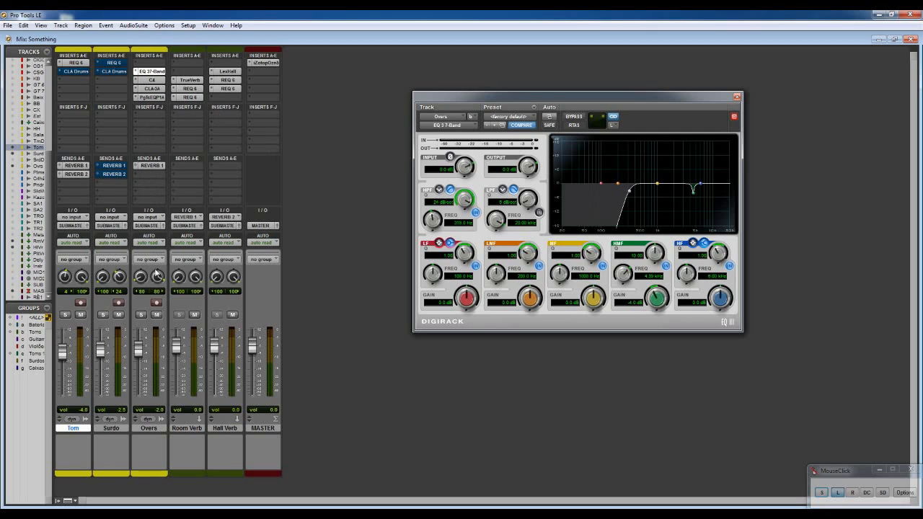
click(157, 317)
click(158, 318)
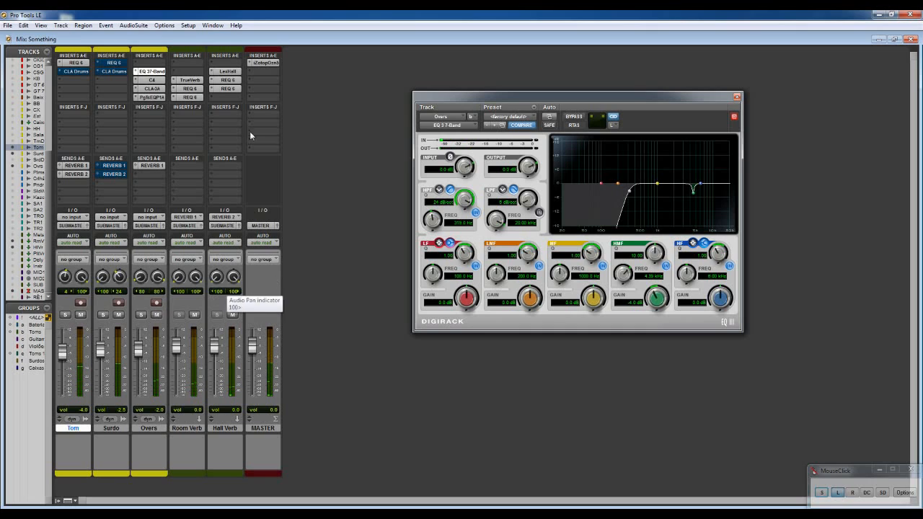
click(162, 82)
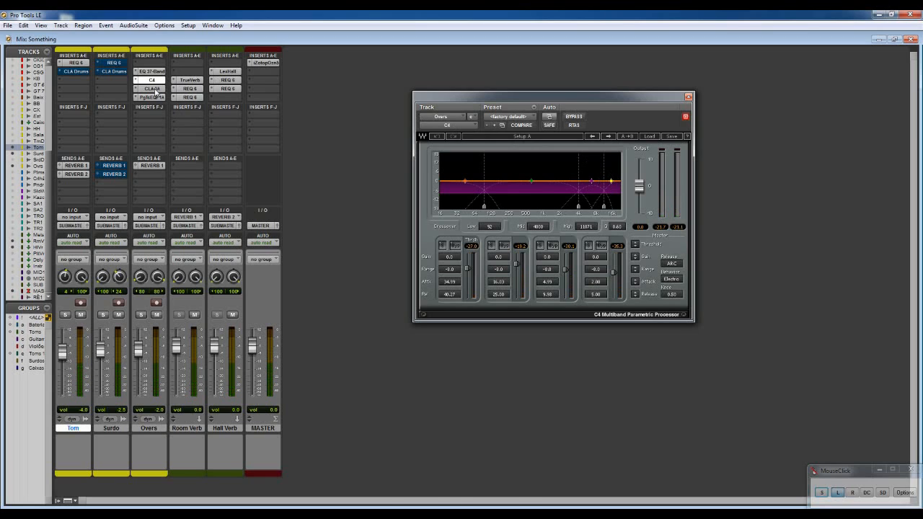
click(155, 90)
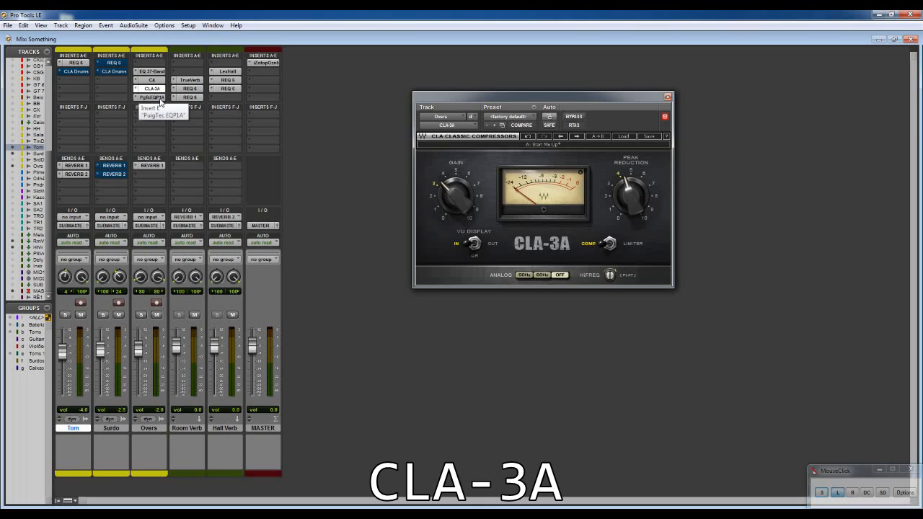
click(160, 98)
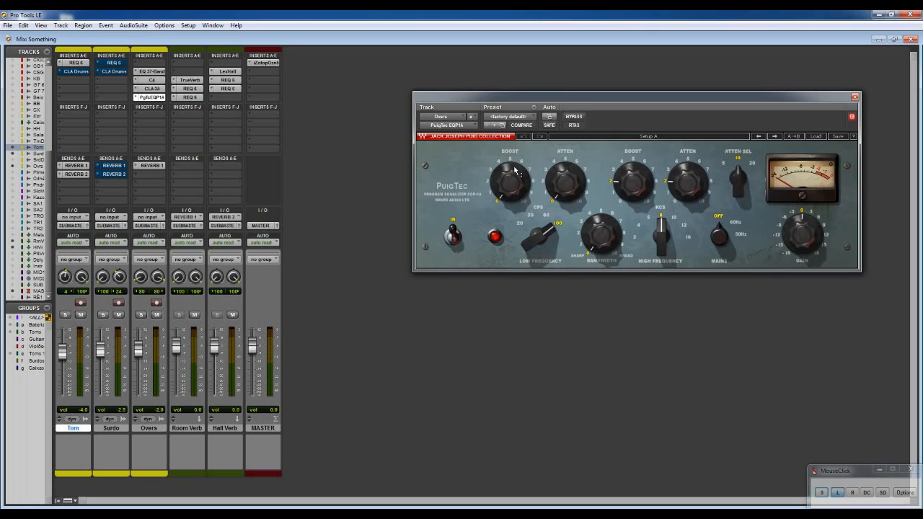
- Solo the Surdo and capture its spectrum as a new snapshot in Ozone 5 on the MASTER track
click(122, 66)
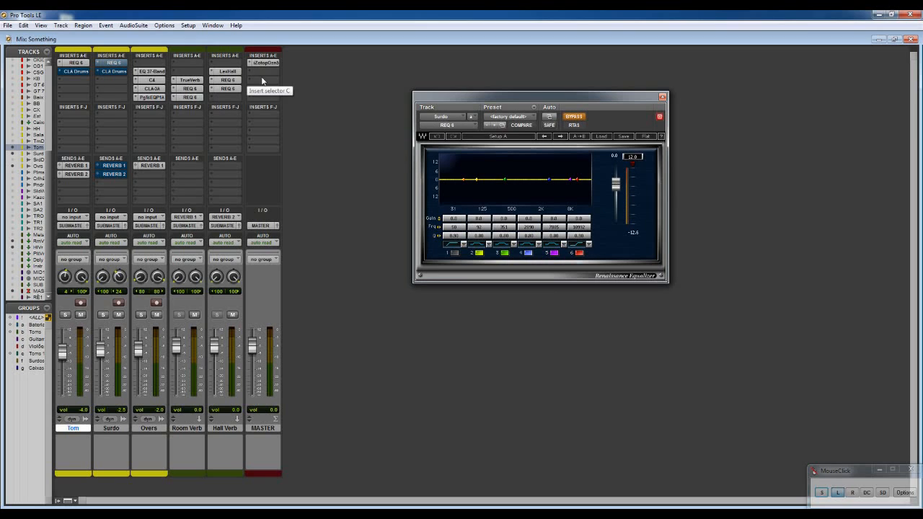
click(104, 316)
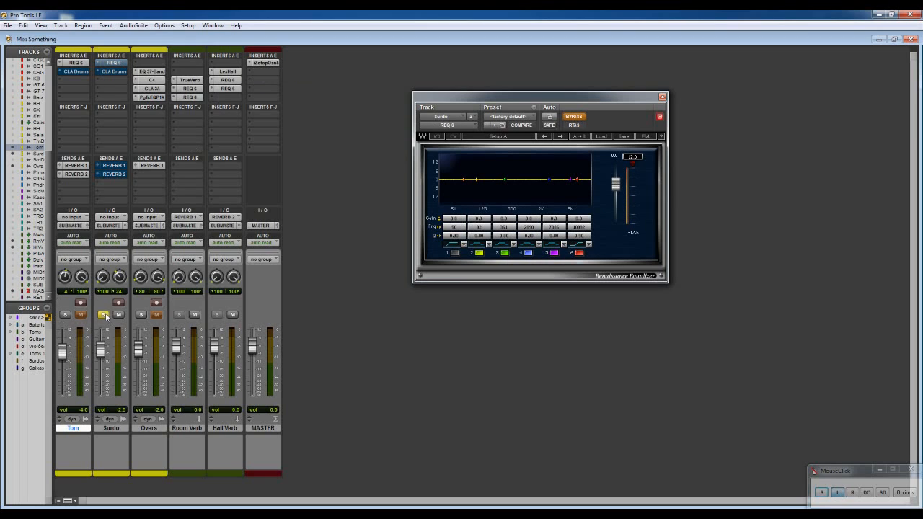
click(271, 64)
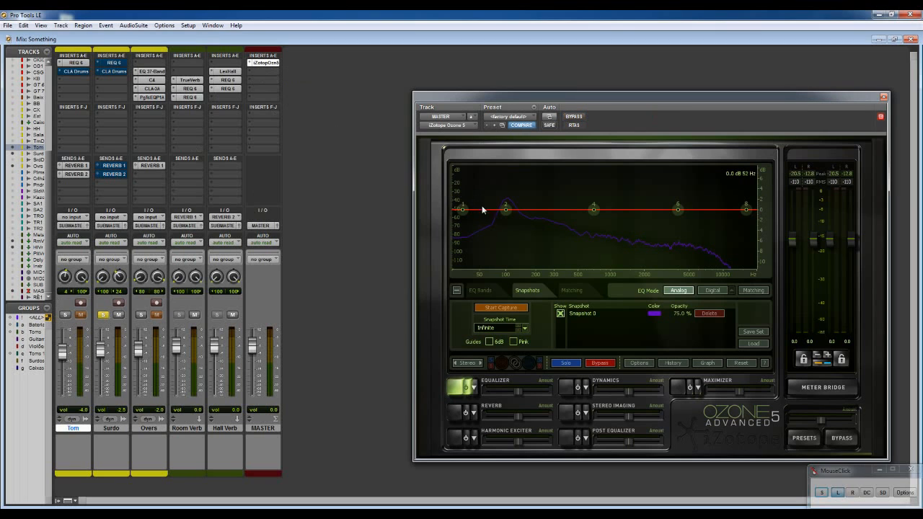
click(499, 305)
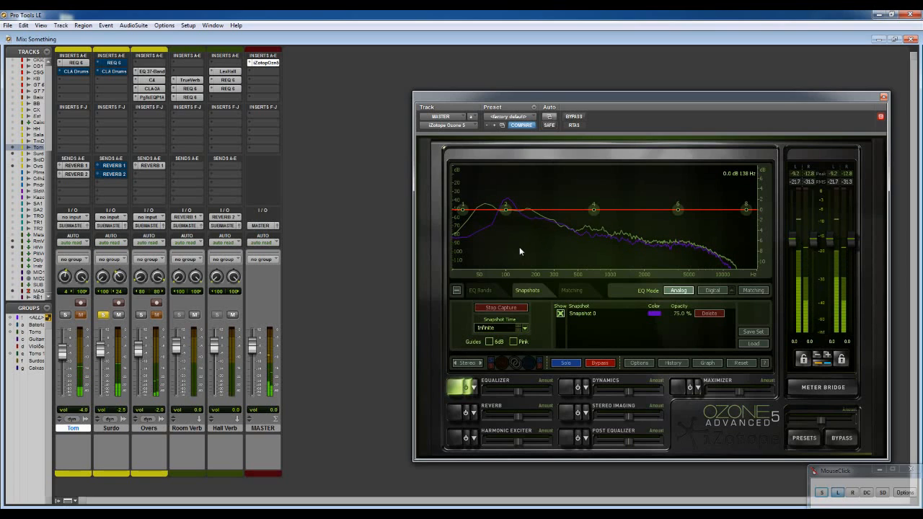
click(498, 306)
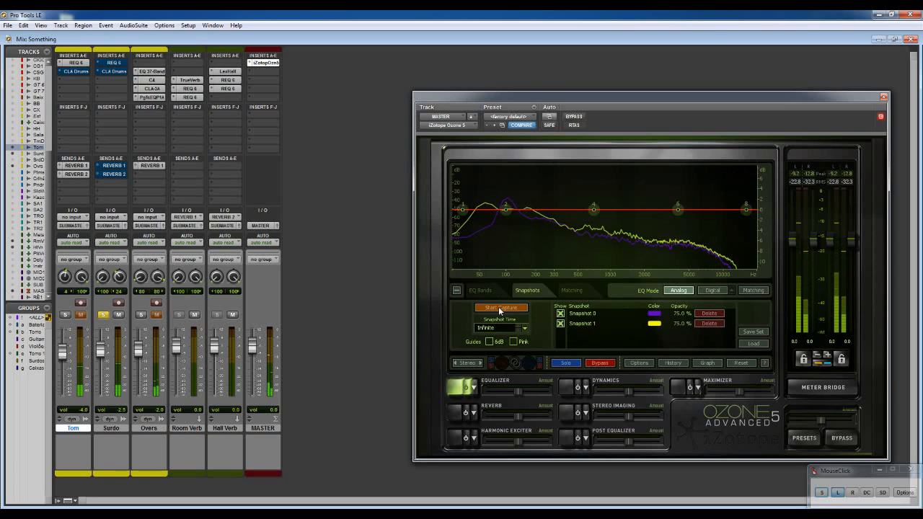
key(space)
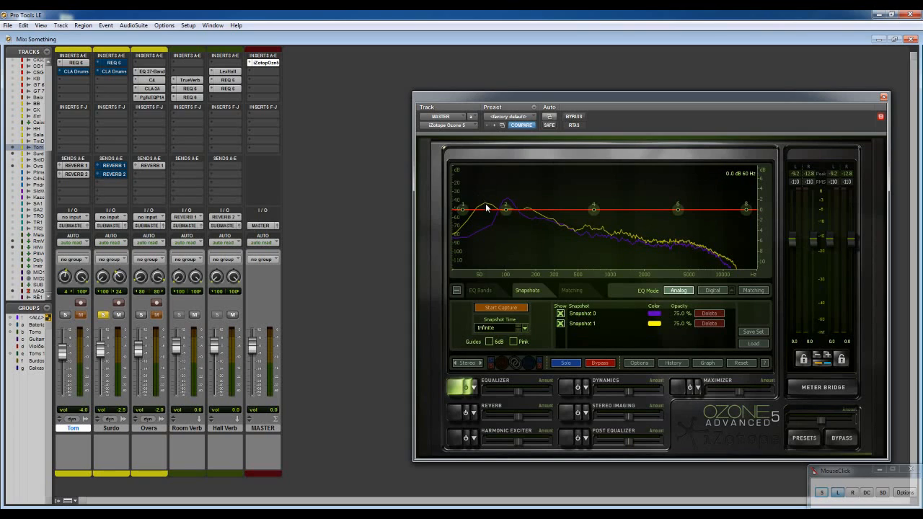
- Activate the Surdo's REQ 6, enable band 1 as a bell at 60 Hz, audition a boost and a cut, and return its gain to 0
click(112, 63)
click(460, 228)
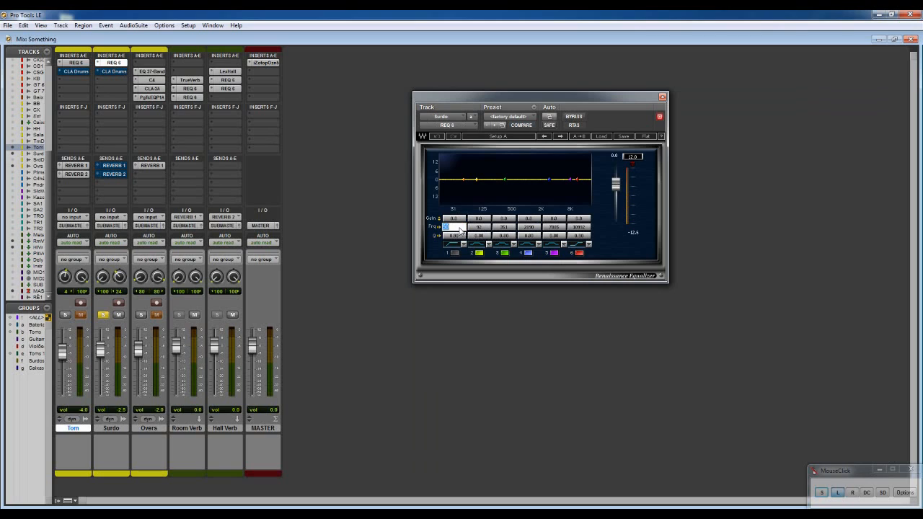
key(Return)
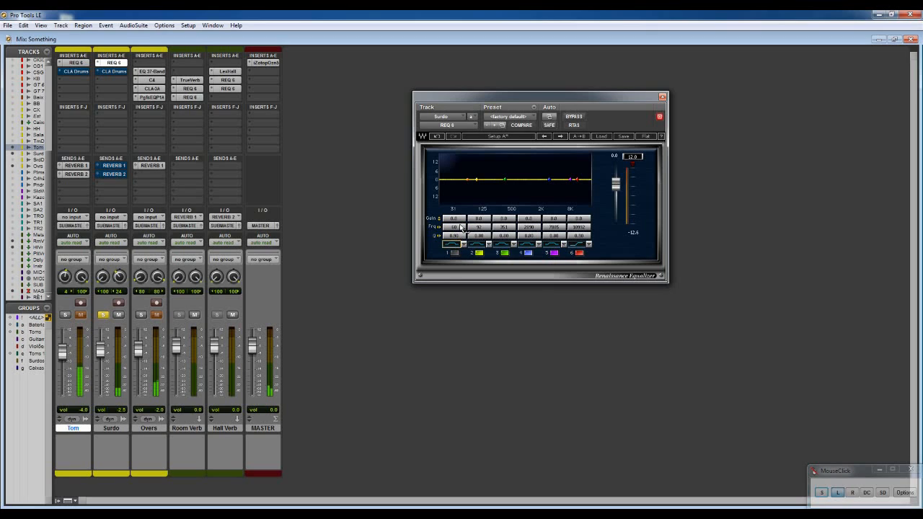
drag(456, 221, 456, 202)
click(455, 256)
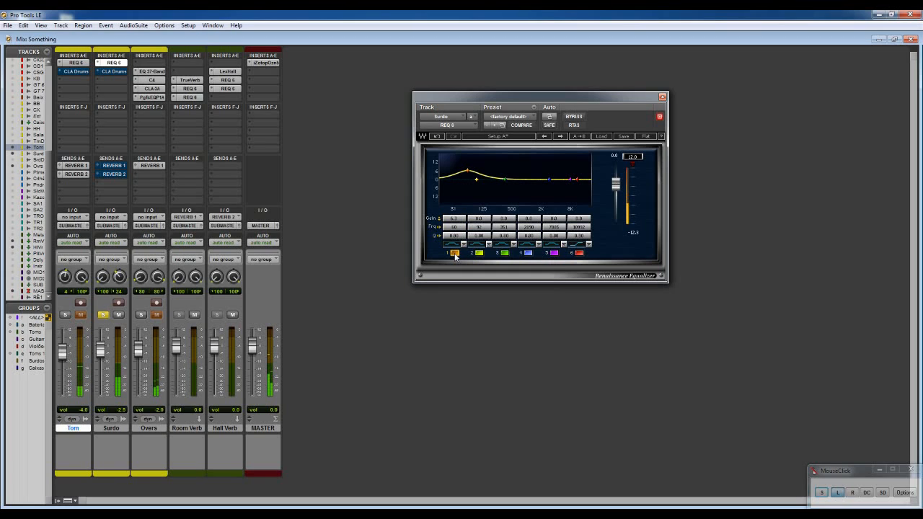
drag(458, 223, 459, 249)
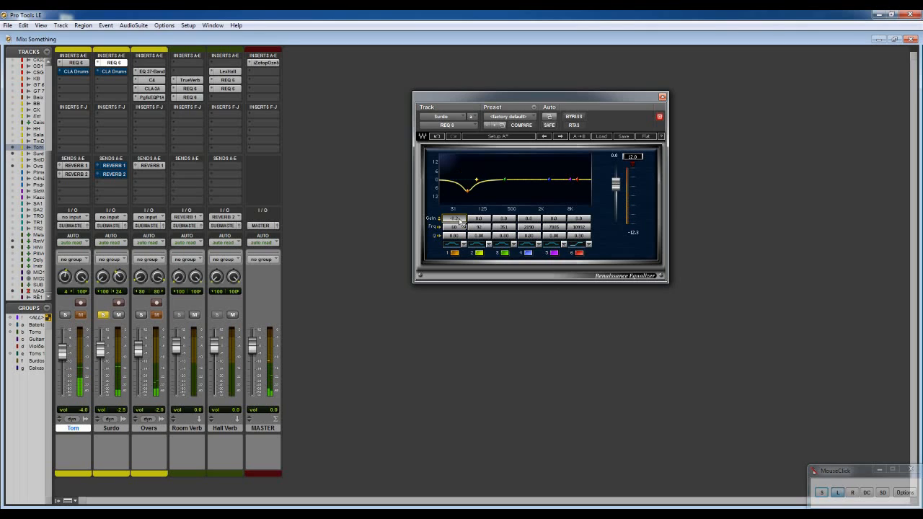
mouse_move(459, 221)
mouse_down()
mouse_move(460, 198)
mouse_move(459, 220)
mouse_up()
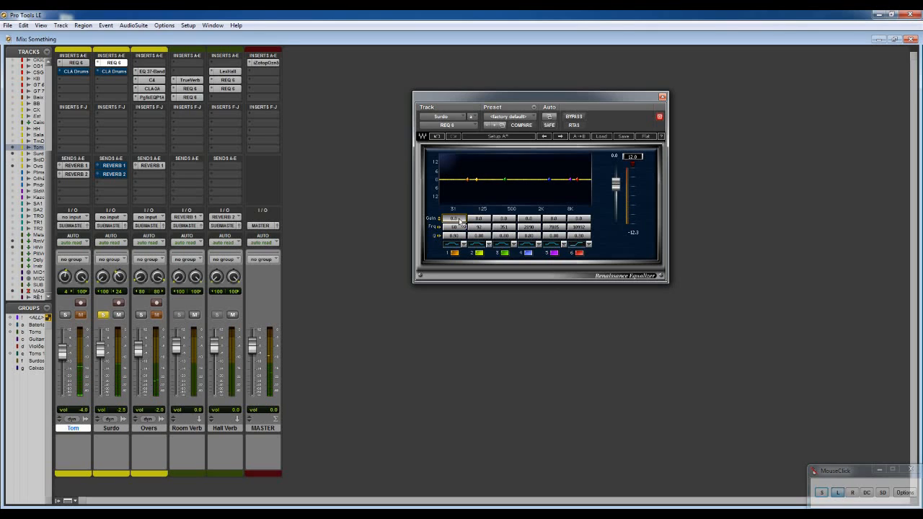
- Using the Surdo spectrum, set REQ 6 band 2 to 167 Hz with -0.3 dB gain and compare the curve with the Tom's REQ 6
click(271, 65)
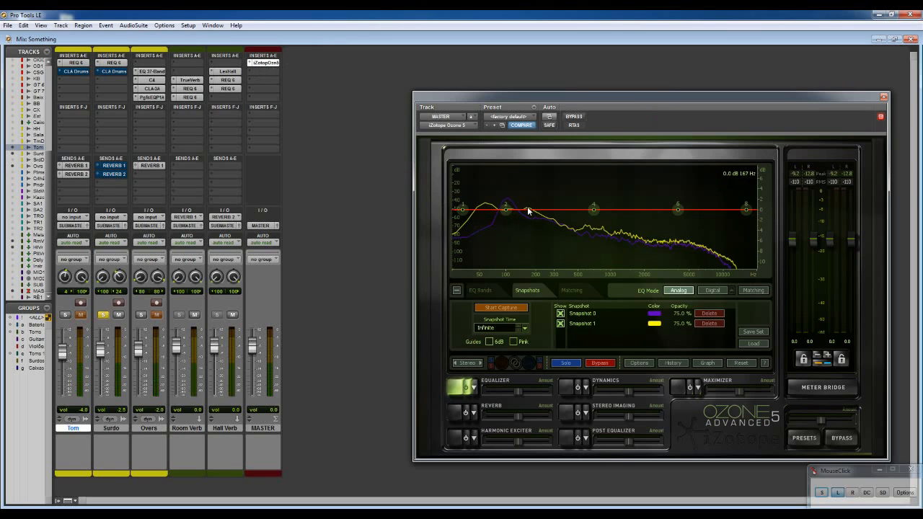
click(115, 63)
click(479, 227)
key(Return)
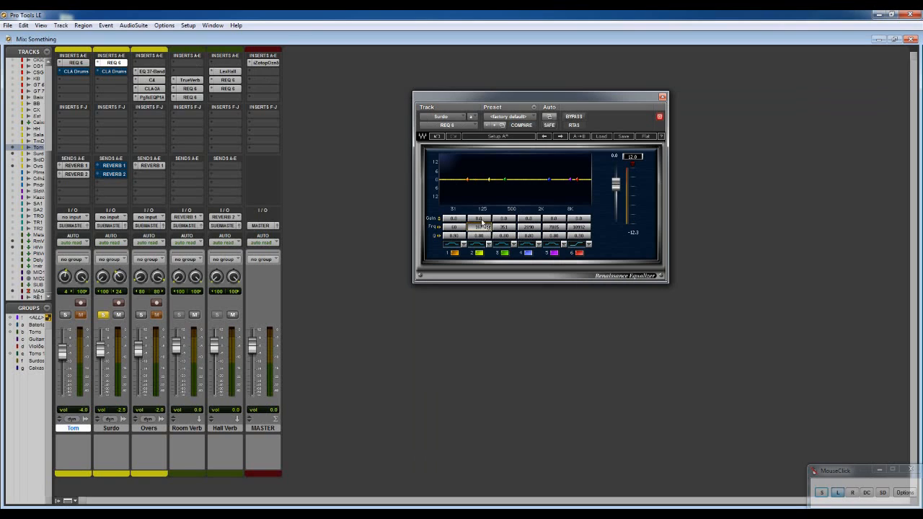
mouse_move(478, 218)
mouse_down()
mouse_move(478, 195)
mouse_move(479, 238)
mouse_move(479, 194)
mouse_move(479, 242)
mouse_move(478, 193)
mouse_move(479, 215)
mouse_up()
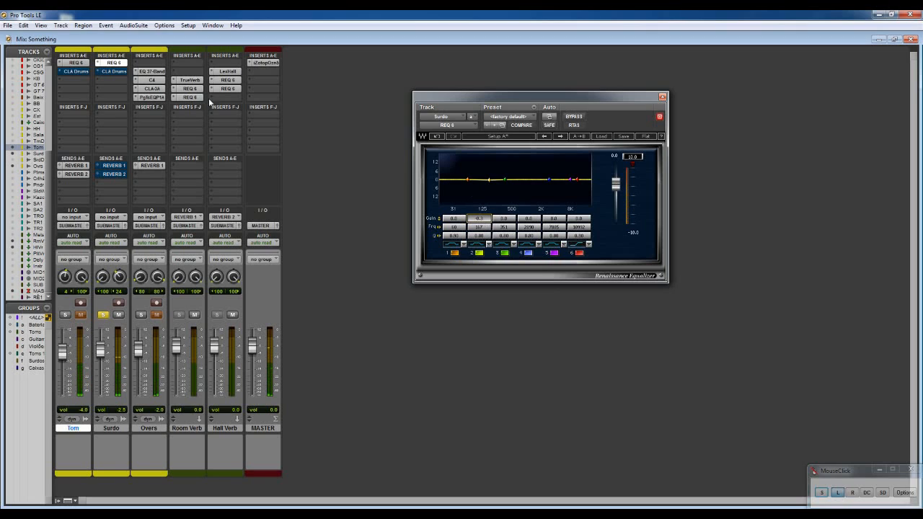
click(78, 64)
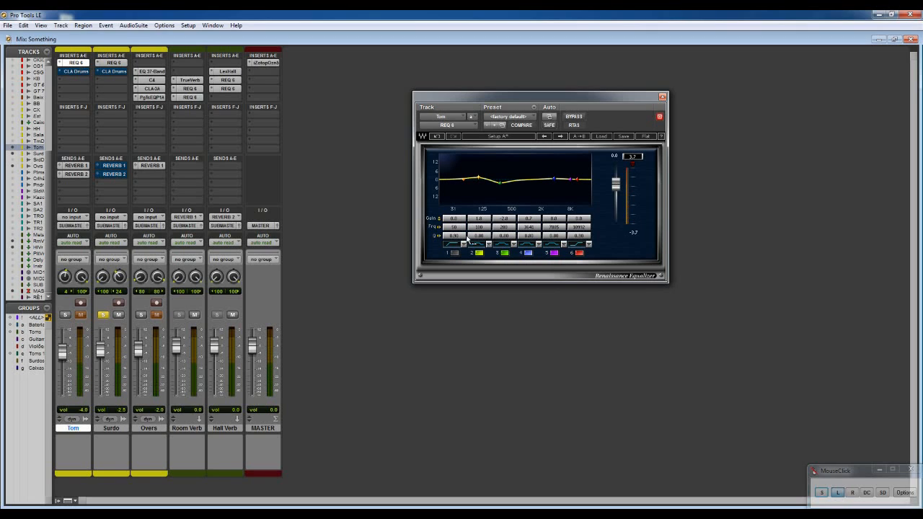
click(122, 63)
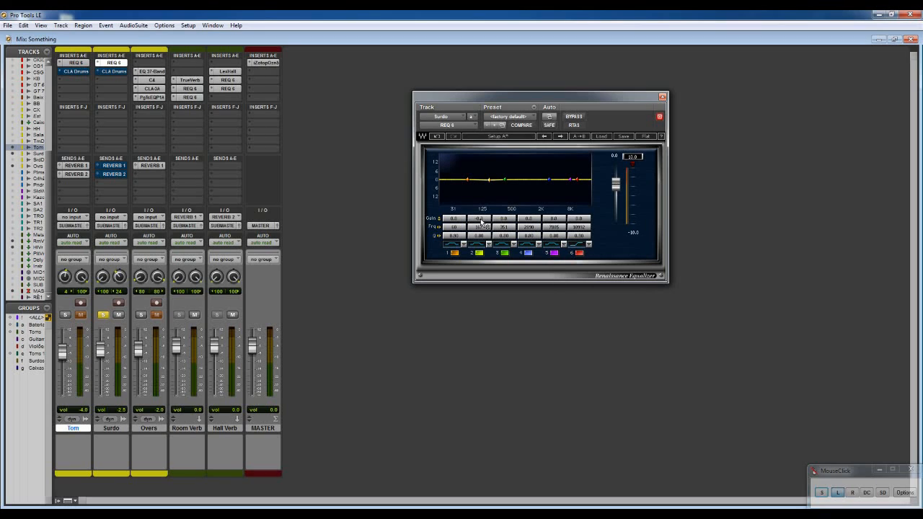
- Check the Surdo spectrum around 600 Hz, set its REQ 6 band 3 to 600 Hz and cut the gain to -4.4 dB
click(267, 63)
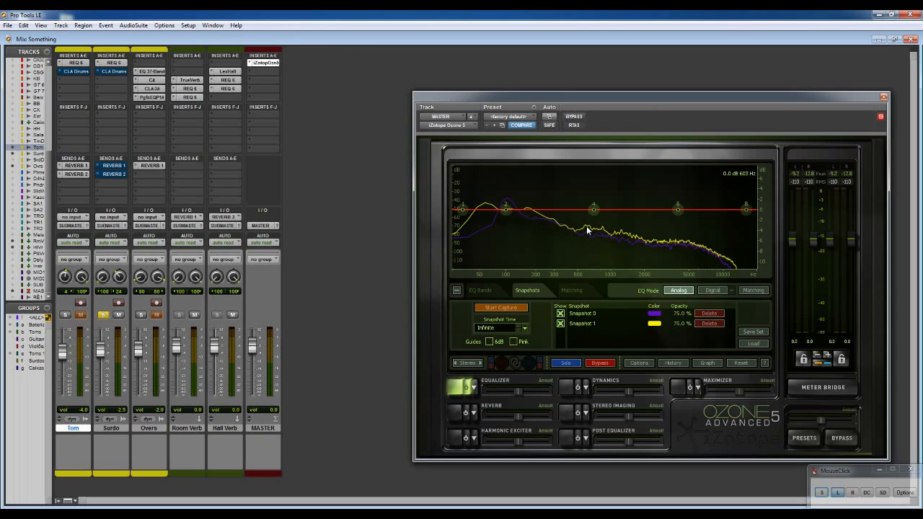
click(114, 63)
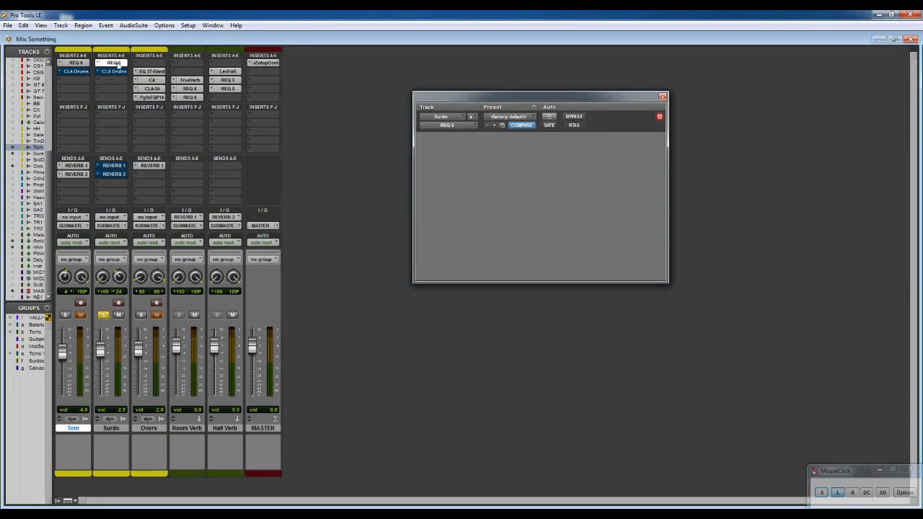
click(505, 227)
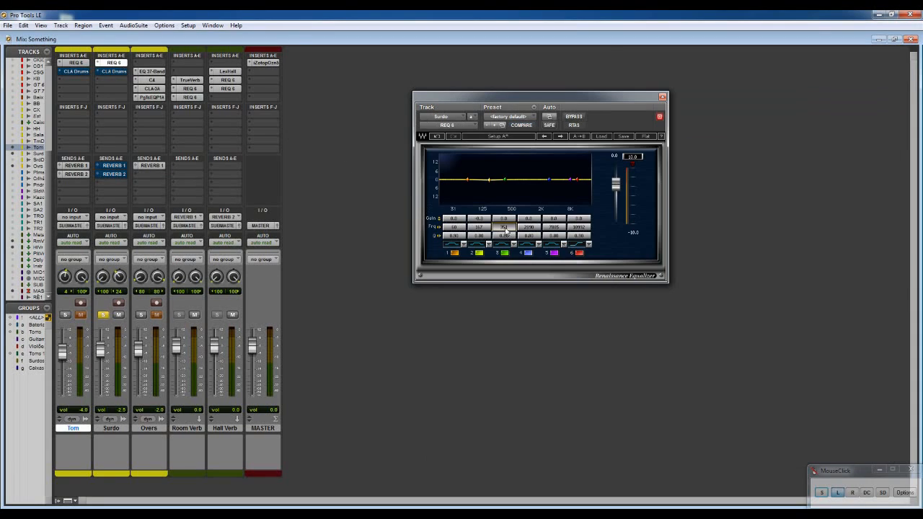
text(600)
key(Return)
drag(507, 219, 506, 243)
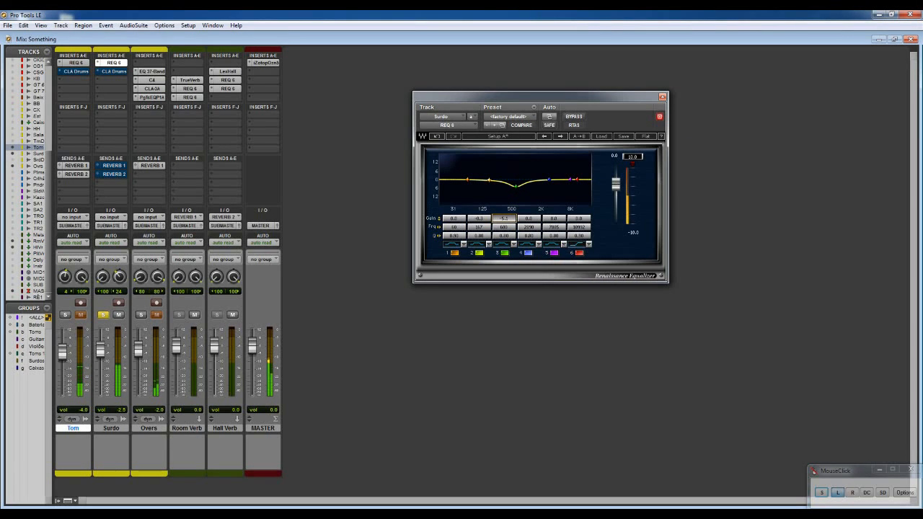
mouse_move(505, 218)
mouse_down()
mouse_move(505, 163)
mouse_move(504, 204)
mouse_up()
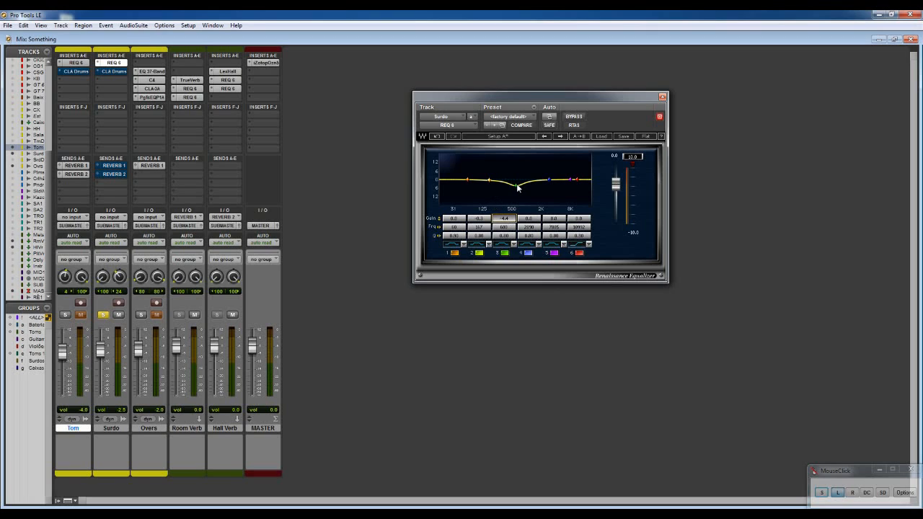
- After checking the Tom's curve, set Surdo REQ 6 band 4 to 4377 Hz and 1.4 dB, band 1 to 1.5 dB and band 2 to -1.5 dB
click(79, 64)
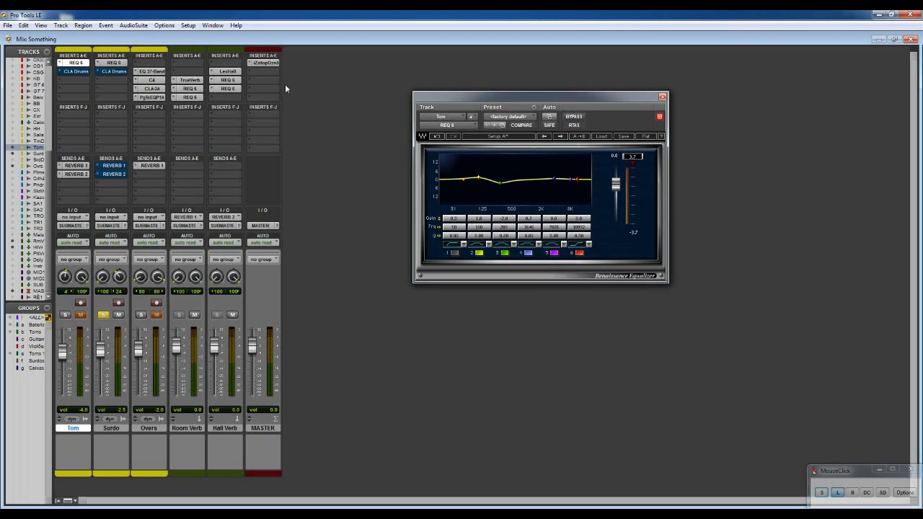
click(116, 64)
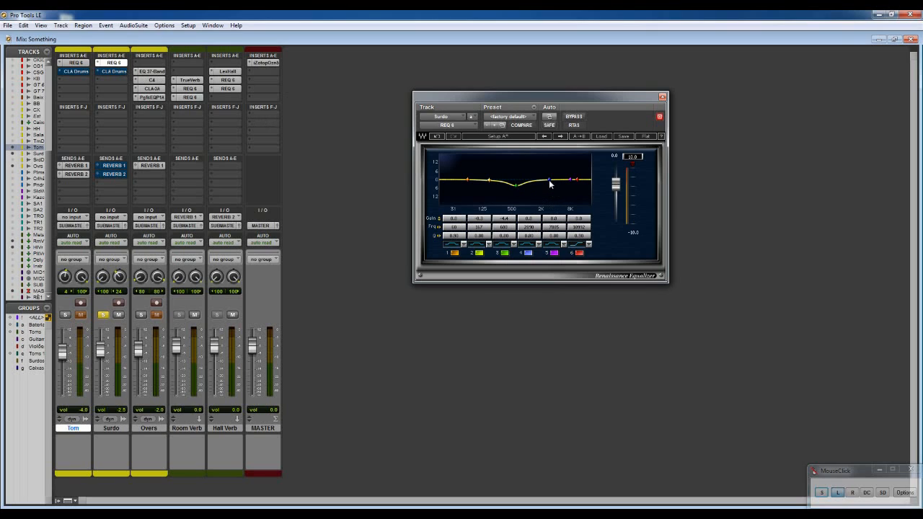
drag(549, 180, 556, 170)
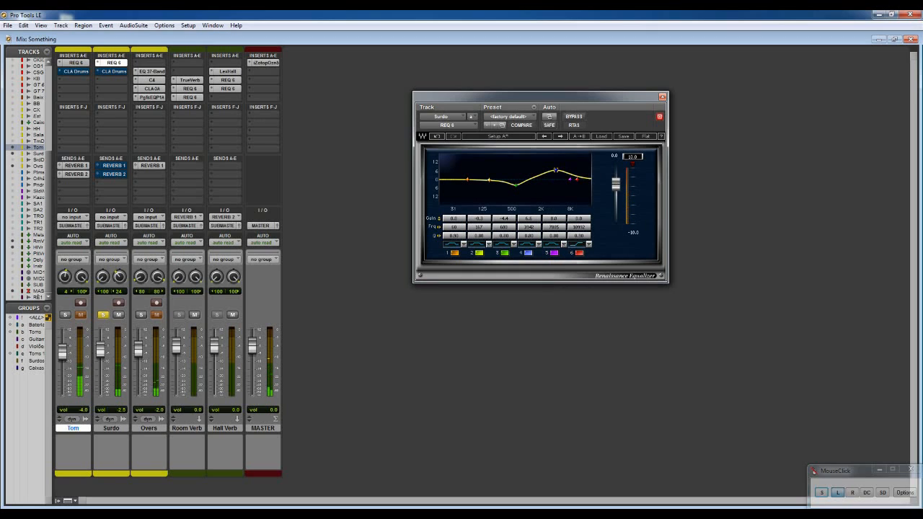
drag(555, 170, 557, 182)
drag(459, 221, 540, 216)
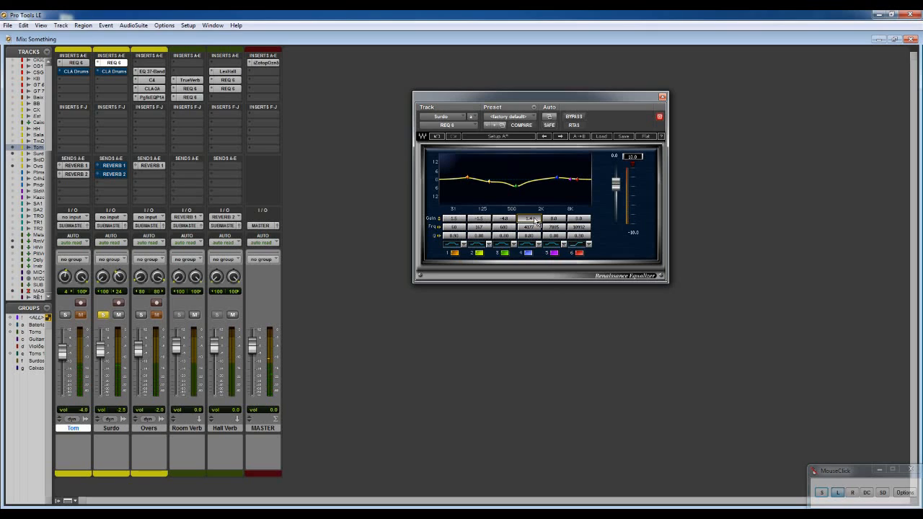
- Activate the Surdo's REVERB 1 and REVERB 2 sends and compare their levels with the Tom's two reverb sends
click(116, 167)
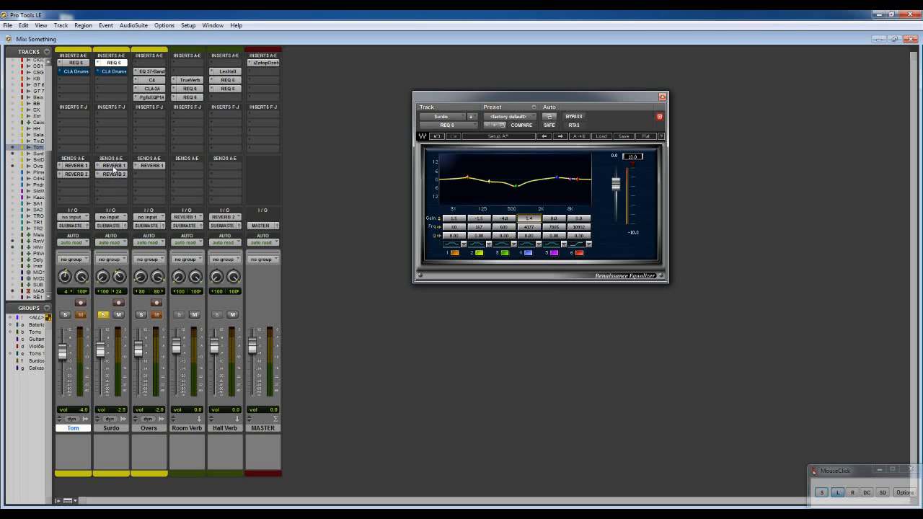
click(114, 166)
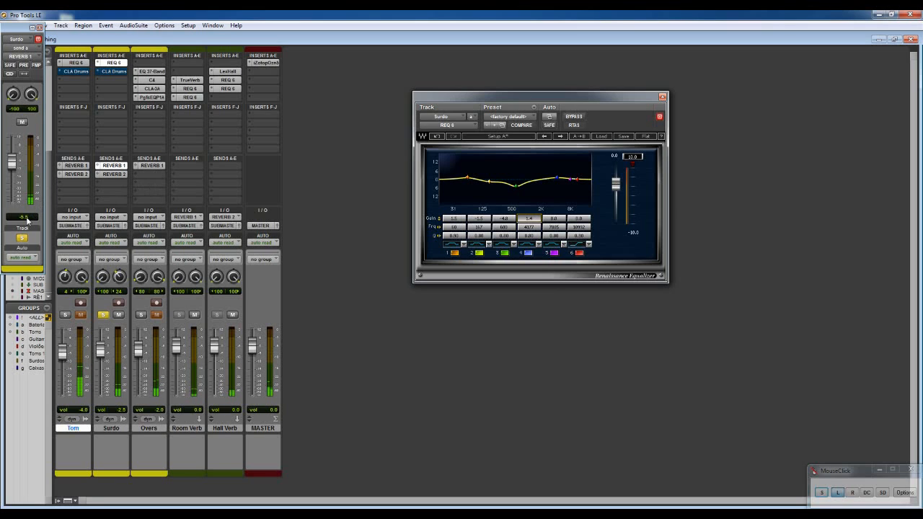
click(122, 176)
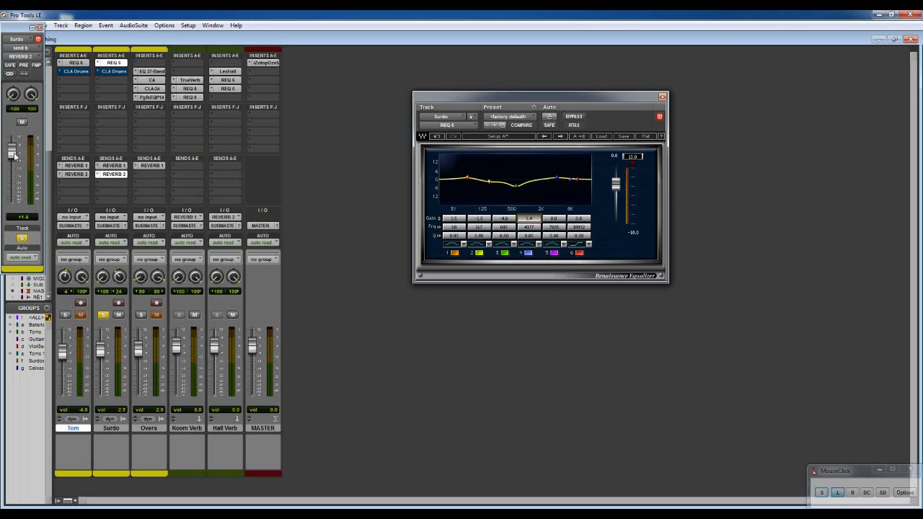
click(81, 168)
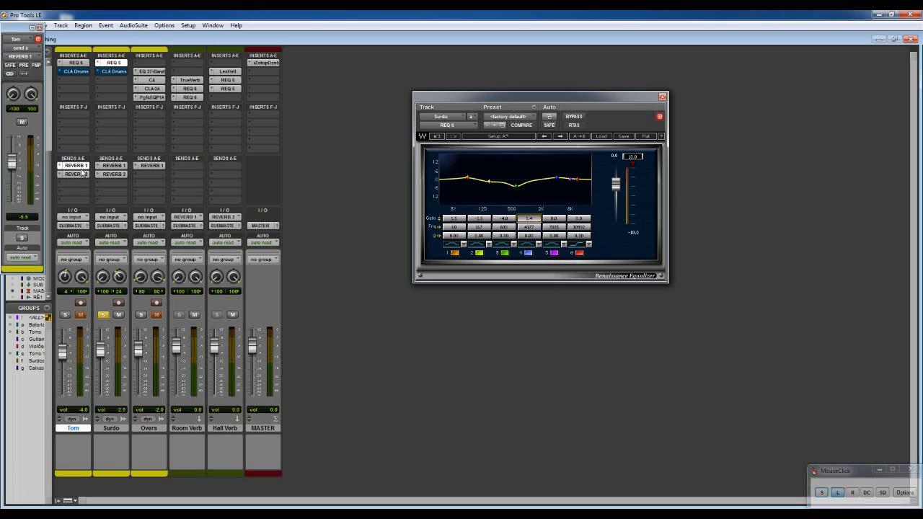
click(80, 175)
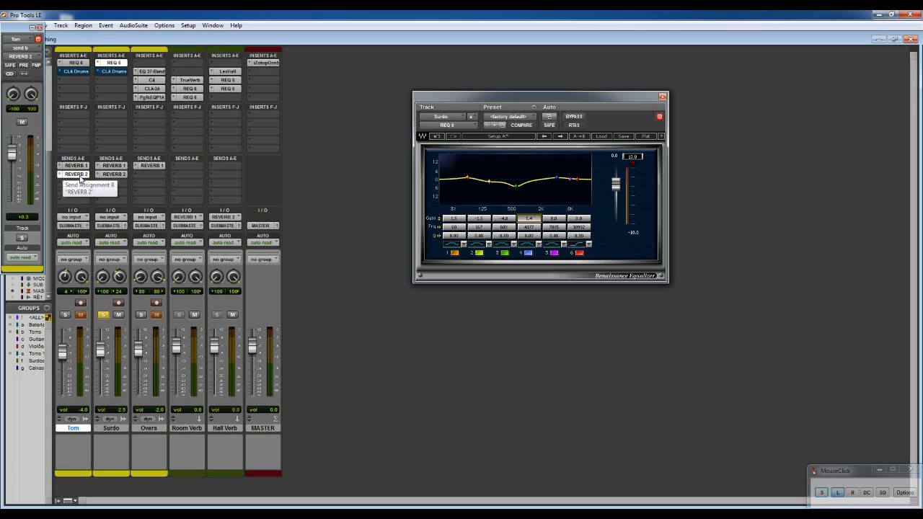
- Check the Surdo's REVERB 1 send, set its REVERB 2 send level to +0.3 dB and take the Surdo out of solo
click(113, 166)
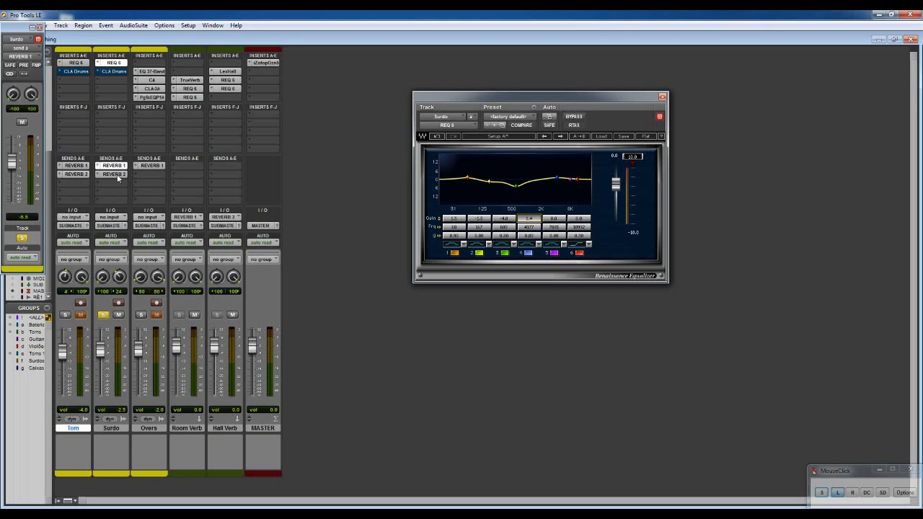
click(117, 175)
drag(13, 152, 13, 155)
click(103, 315)
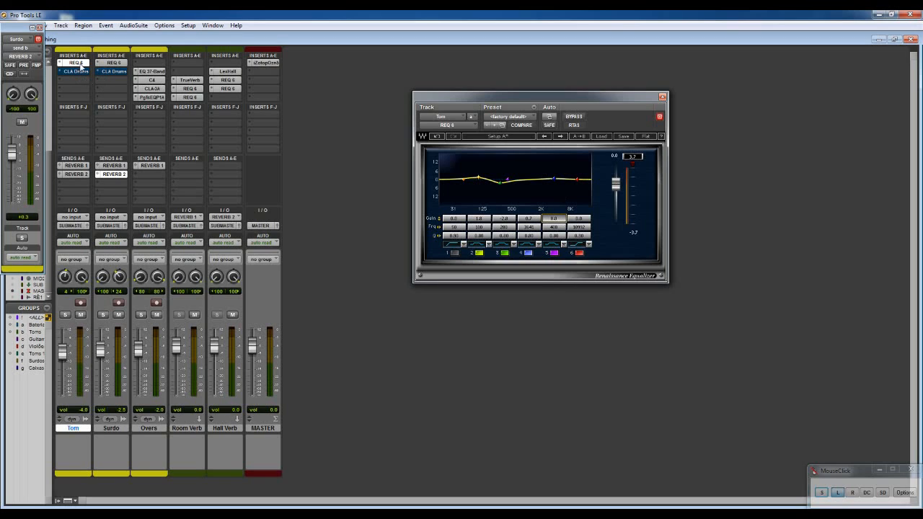
- Bypass REQ 6 on the Tom and Surdo tracks, then open and activate the Tom's CLA Drums insert
ctrl+click(80, 65)
ctrl+click(117, 64)
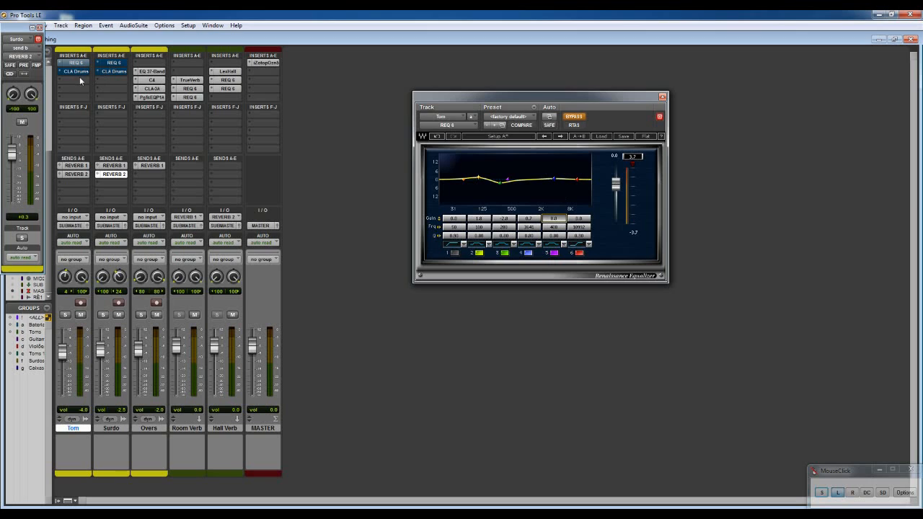
click(82, 72)
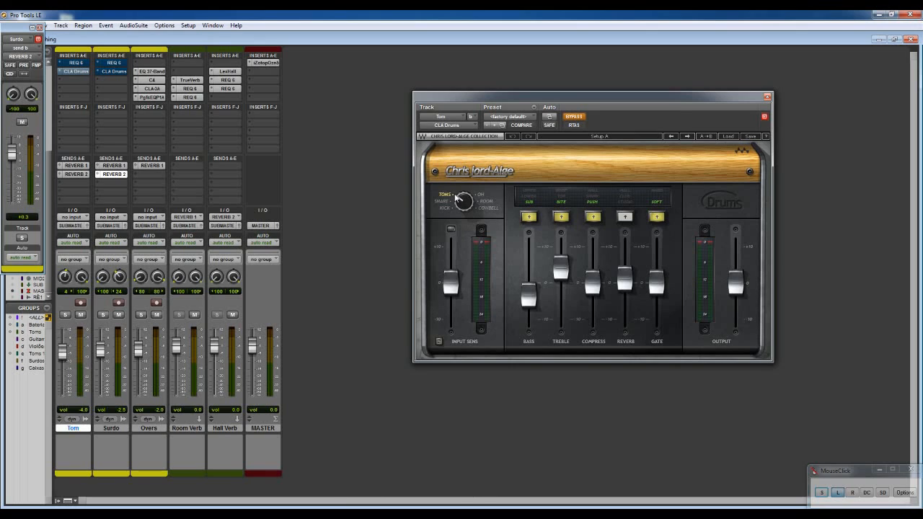
ctrl+click(75, 71)
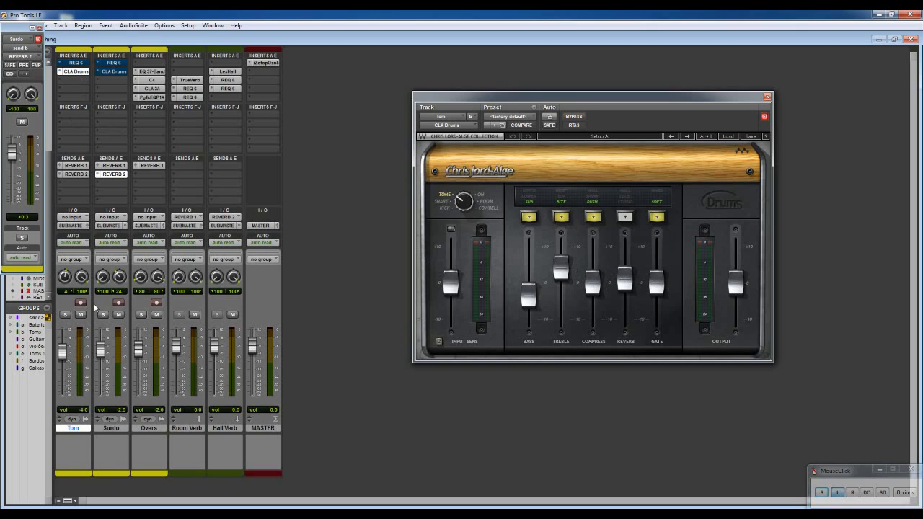
- Solo the Tom, mute its REVERB 1 and REVERB 2 sends, and compare CLA Drums bypassed and active during playback
click(65, 315)
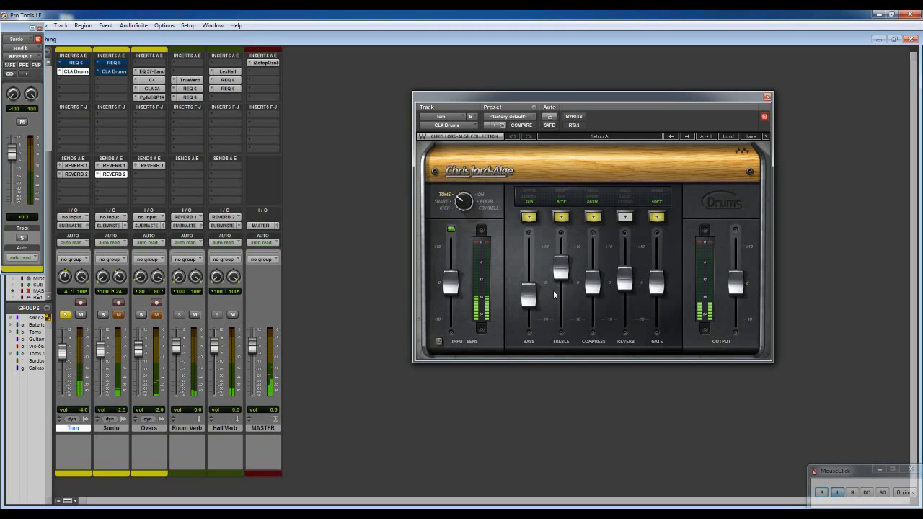
ctrl+click(79, 167)
ctrl+click(79, 174)
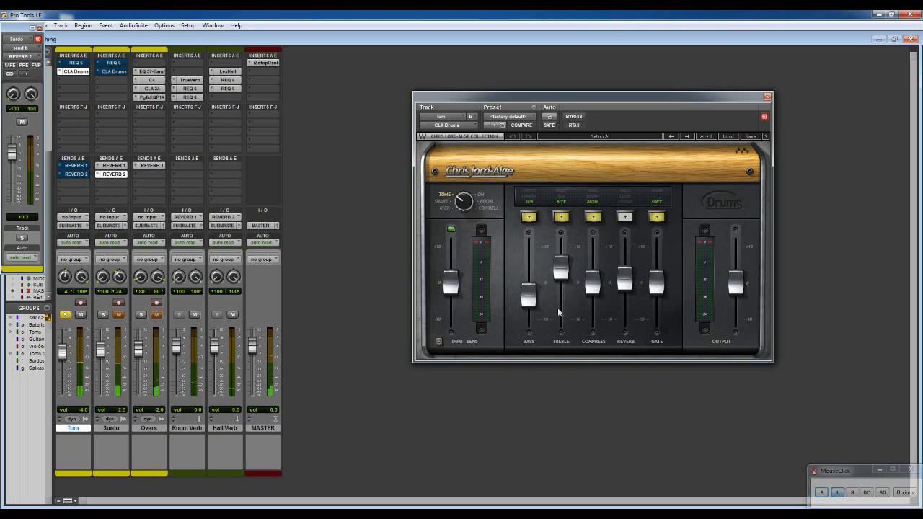
click(575, 117)
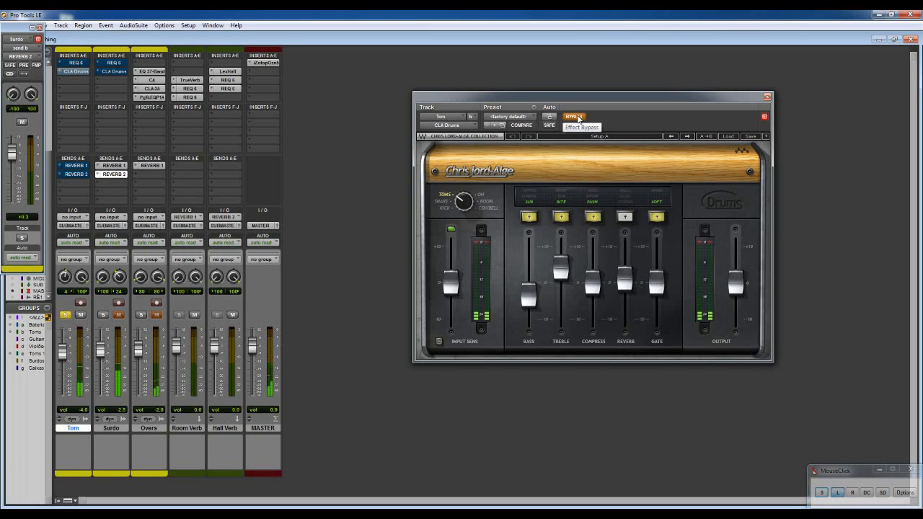
click(574, 117)
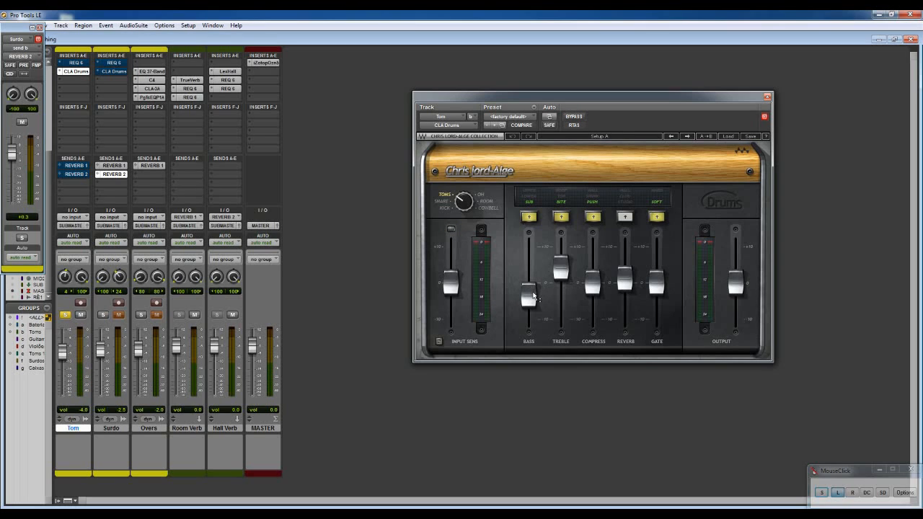
- Try the Bass fader of the Tom's CLA Drums at 0 during playback, then return it to -3.6
mouse_move(563, 269)
mouse_move(658, 287)
mouse_move(529, 297)
click(532, 303)
text(0)
key(Return)
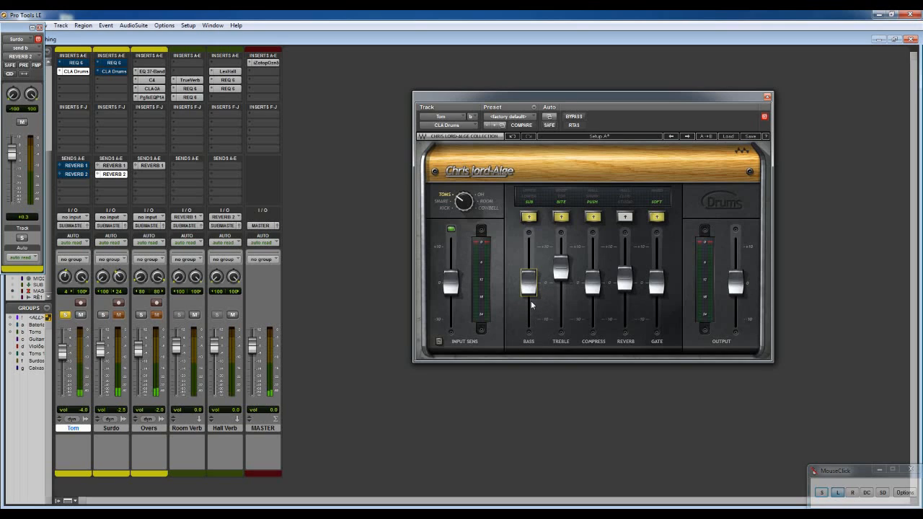
key(space)
click(531, 288)
key(BackSpace)
key(Return)
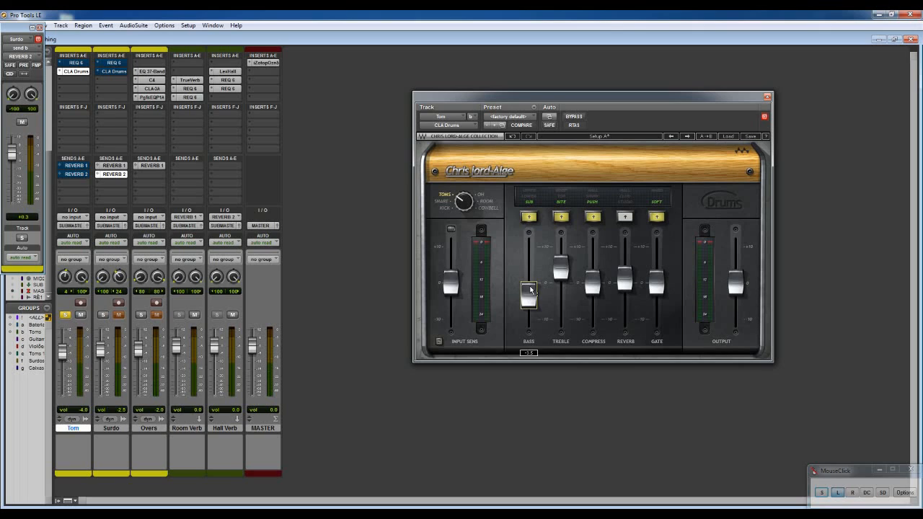
- Try alternative Bass and Treble modes in the Tom's CLA Drums, returning to the original modes
click(528, 197)
click(529, 197)
click(529, 207)
click(562, 216)
click(561, 216)
mouse_move(594, 285)
- Audition the Tom's CLA Drums reverb in Studio mode at about 4.5 and in Hall mode, then switch the reverb off
click(626, 220)
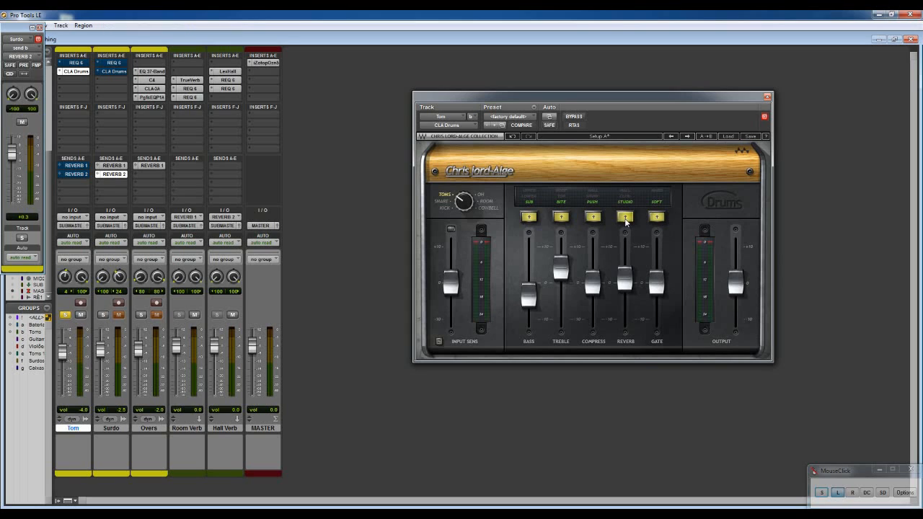
drag(625, 281, 626, 268)
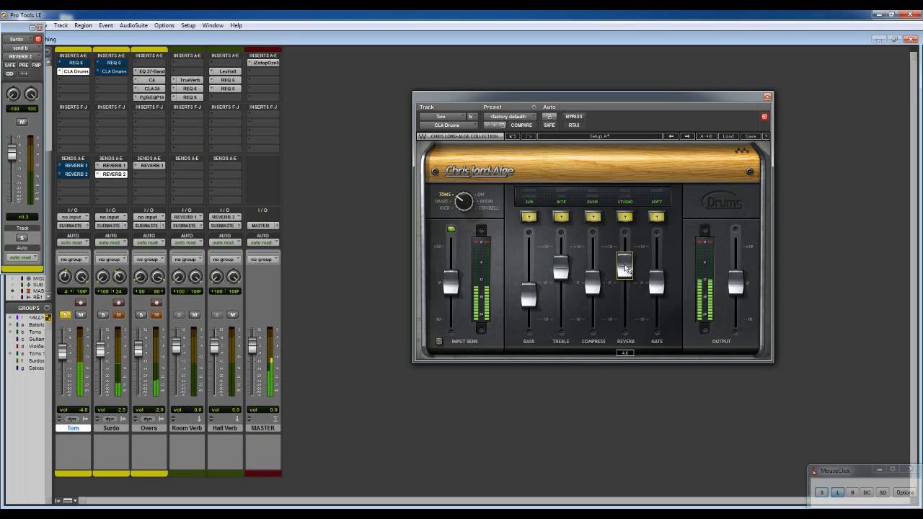
click(624, 196)
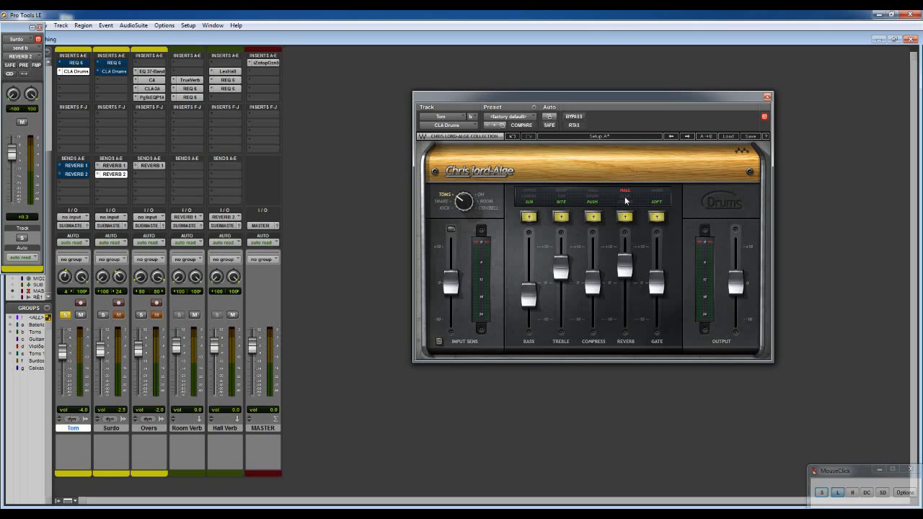
click(625, 217)
- Reactivate the Tom's REVERB 1 and REVERB 2 sends and take the Tom out of solo
ctrl+click(76, 167)
ctrl+click(76, 175)
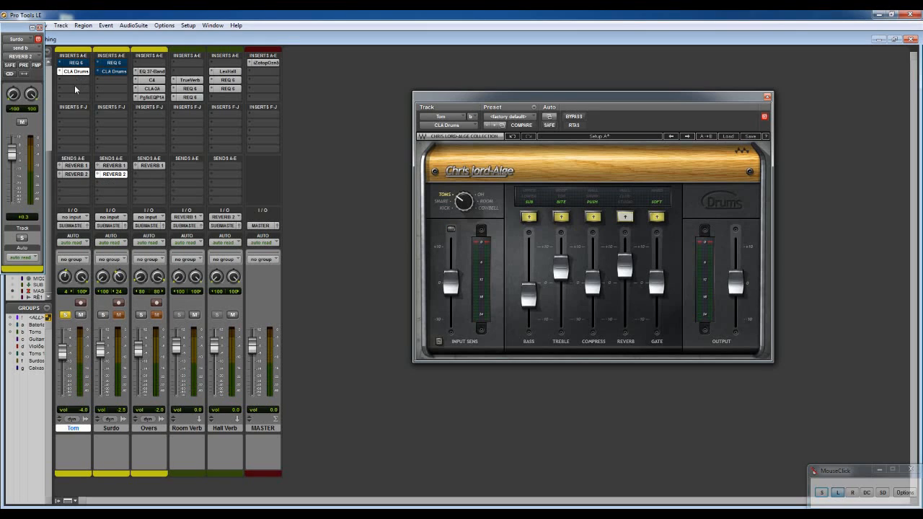
click(65, 315)
- Open and activate the Surdo's CLA Drums insert, review its Bass and Treble faders, and compare it bypassed and active
click(115, 71)
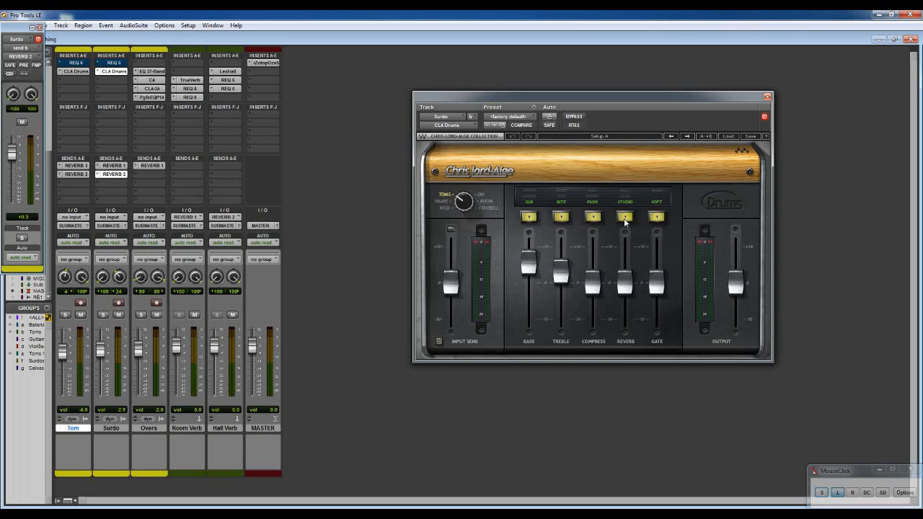
mouse_move(529, 261)
mouse_move(564, 272)
click(574, 117)
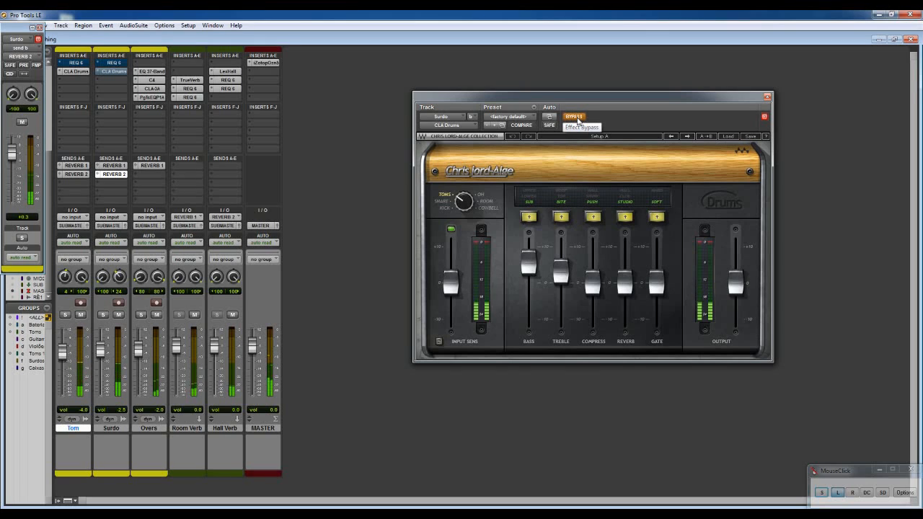
click(575, 117)
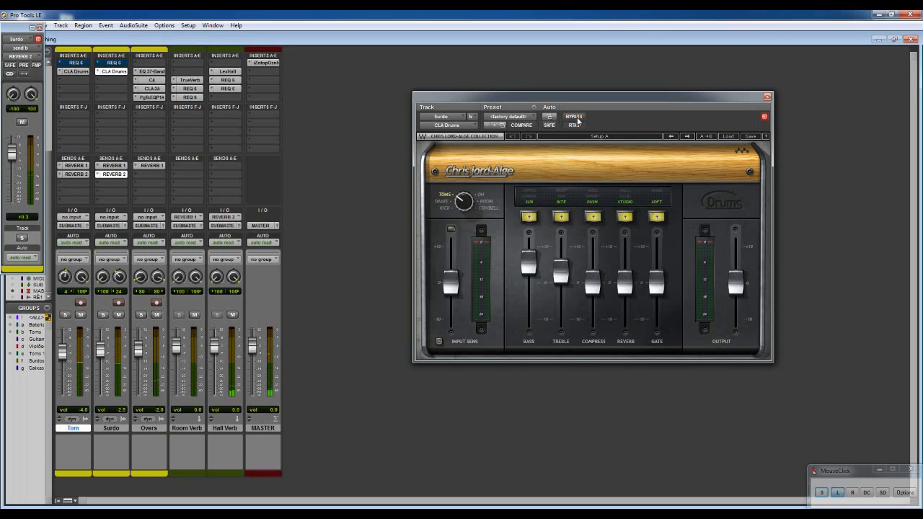